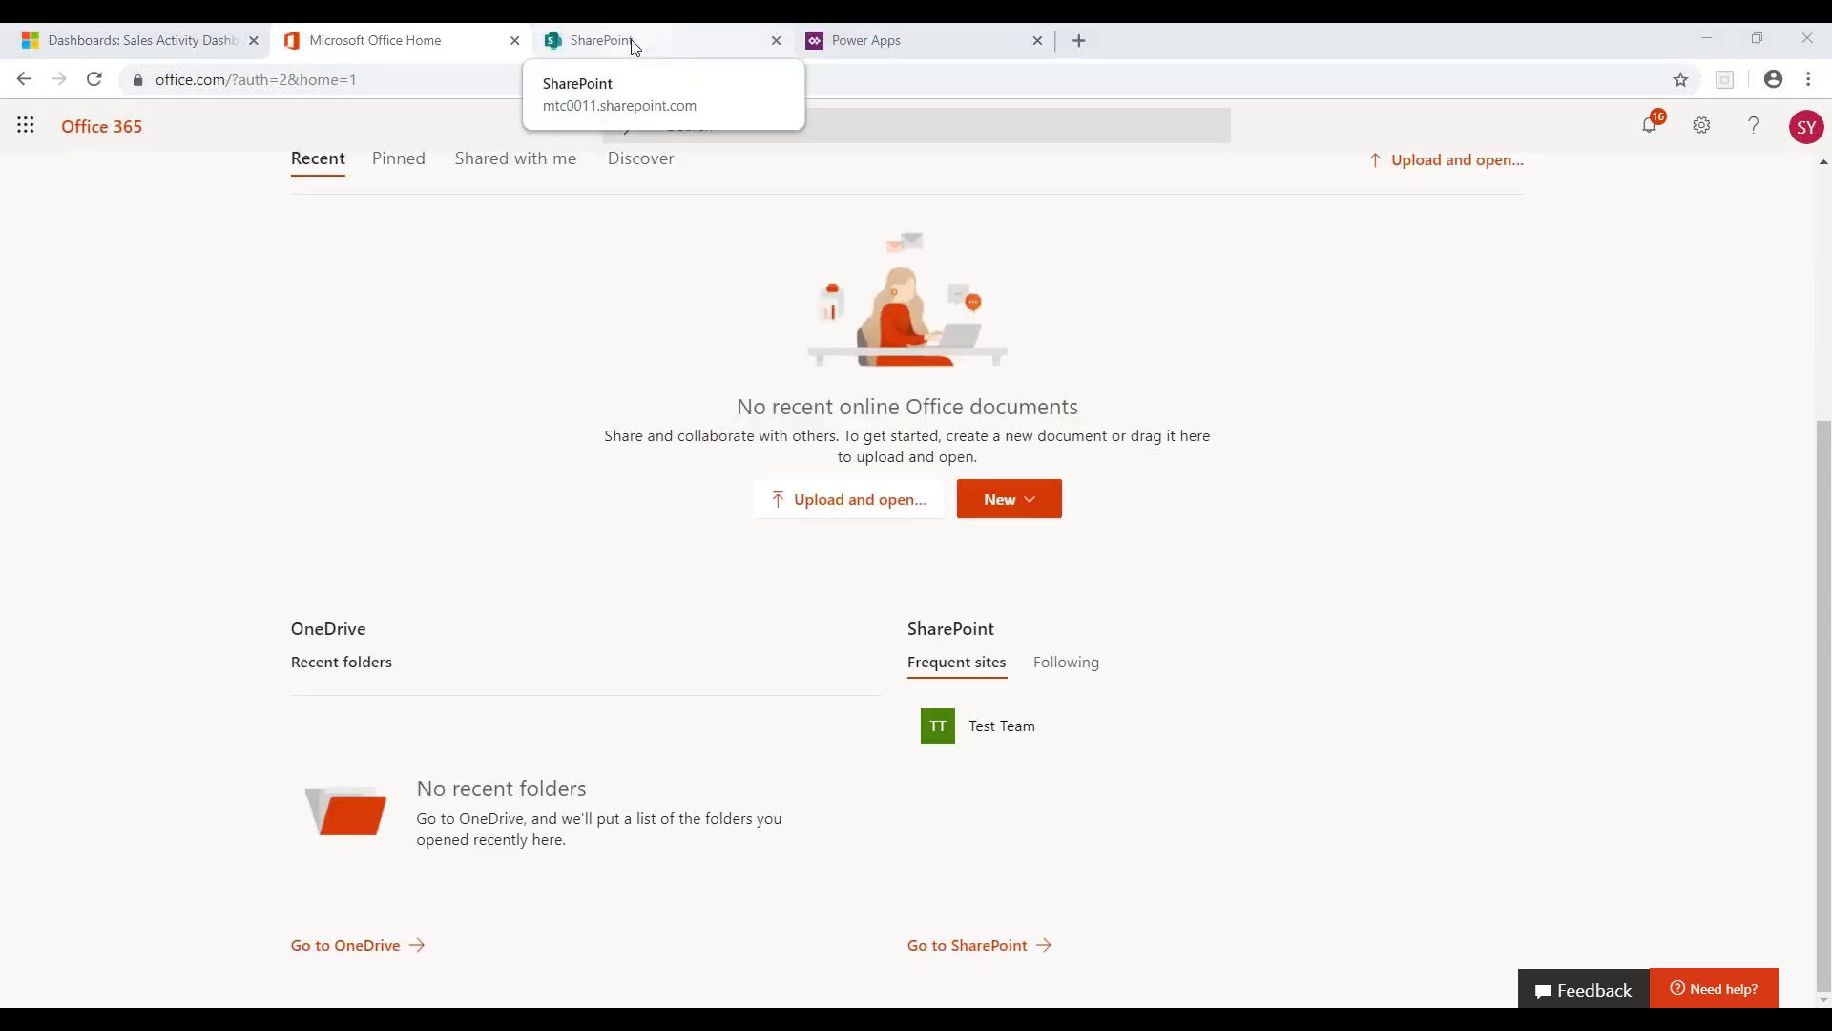
# Switch to the Power Apps home page tab showing templates and the four existing apps.
pyautogui.hotkey('ctrl', '4')
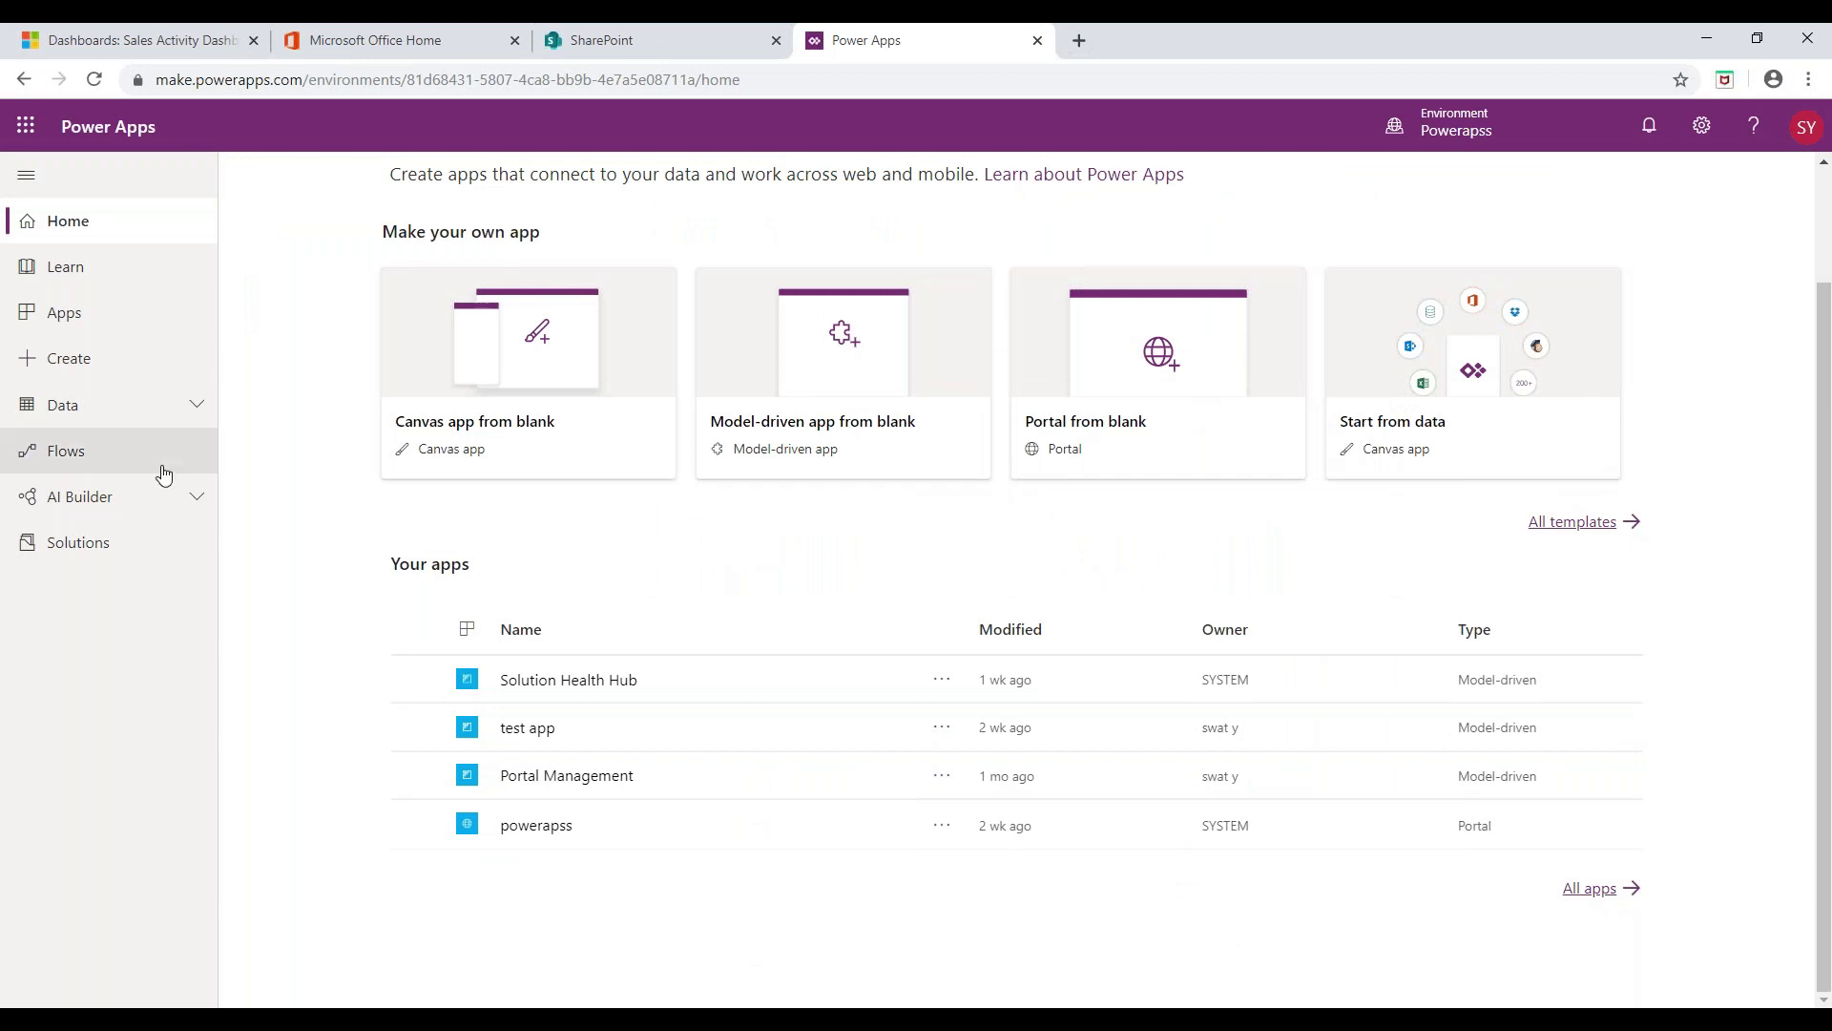
# Go to the empty Flows page and begin creating a new flow with + New.
pyautogui.click(63, 462)
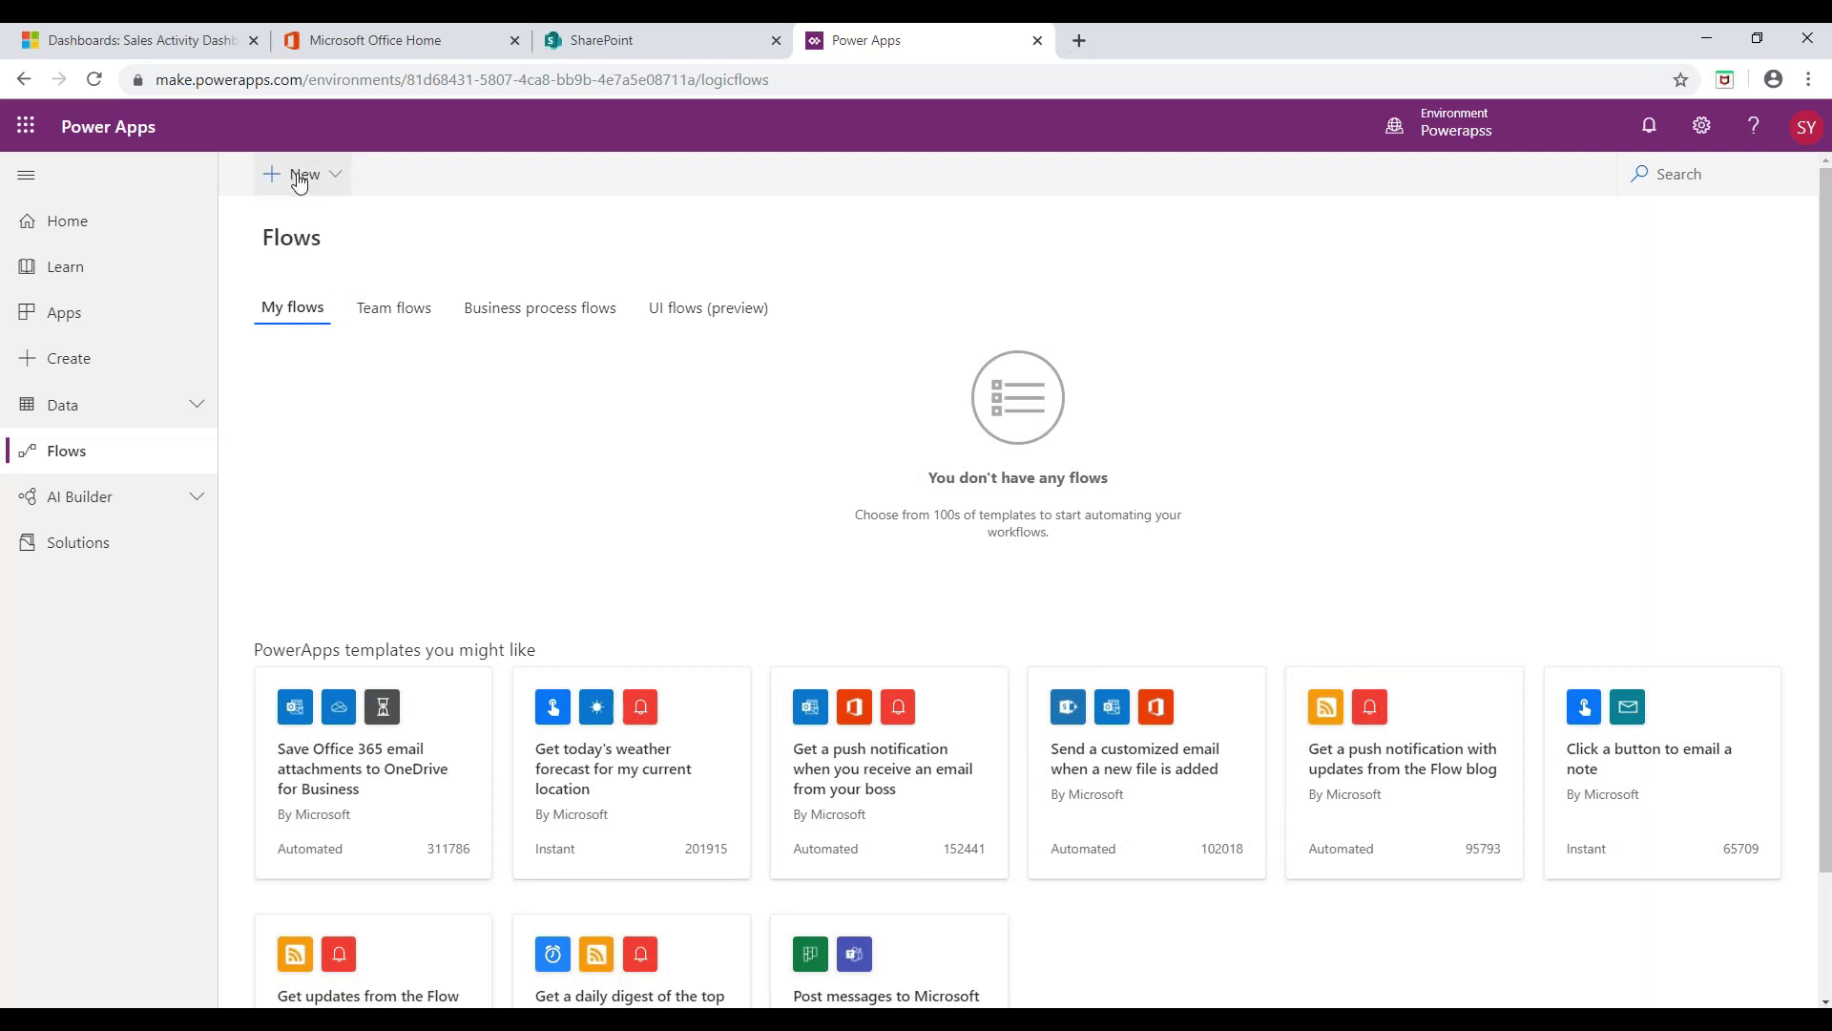
pyautogui.click(299, 182)
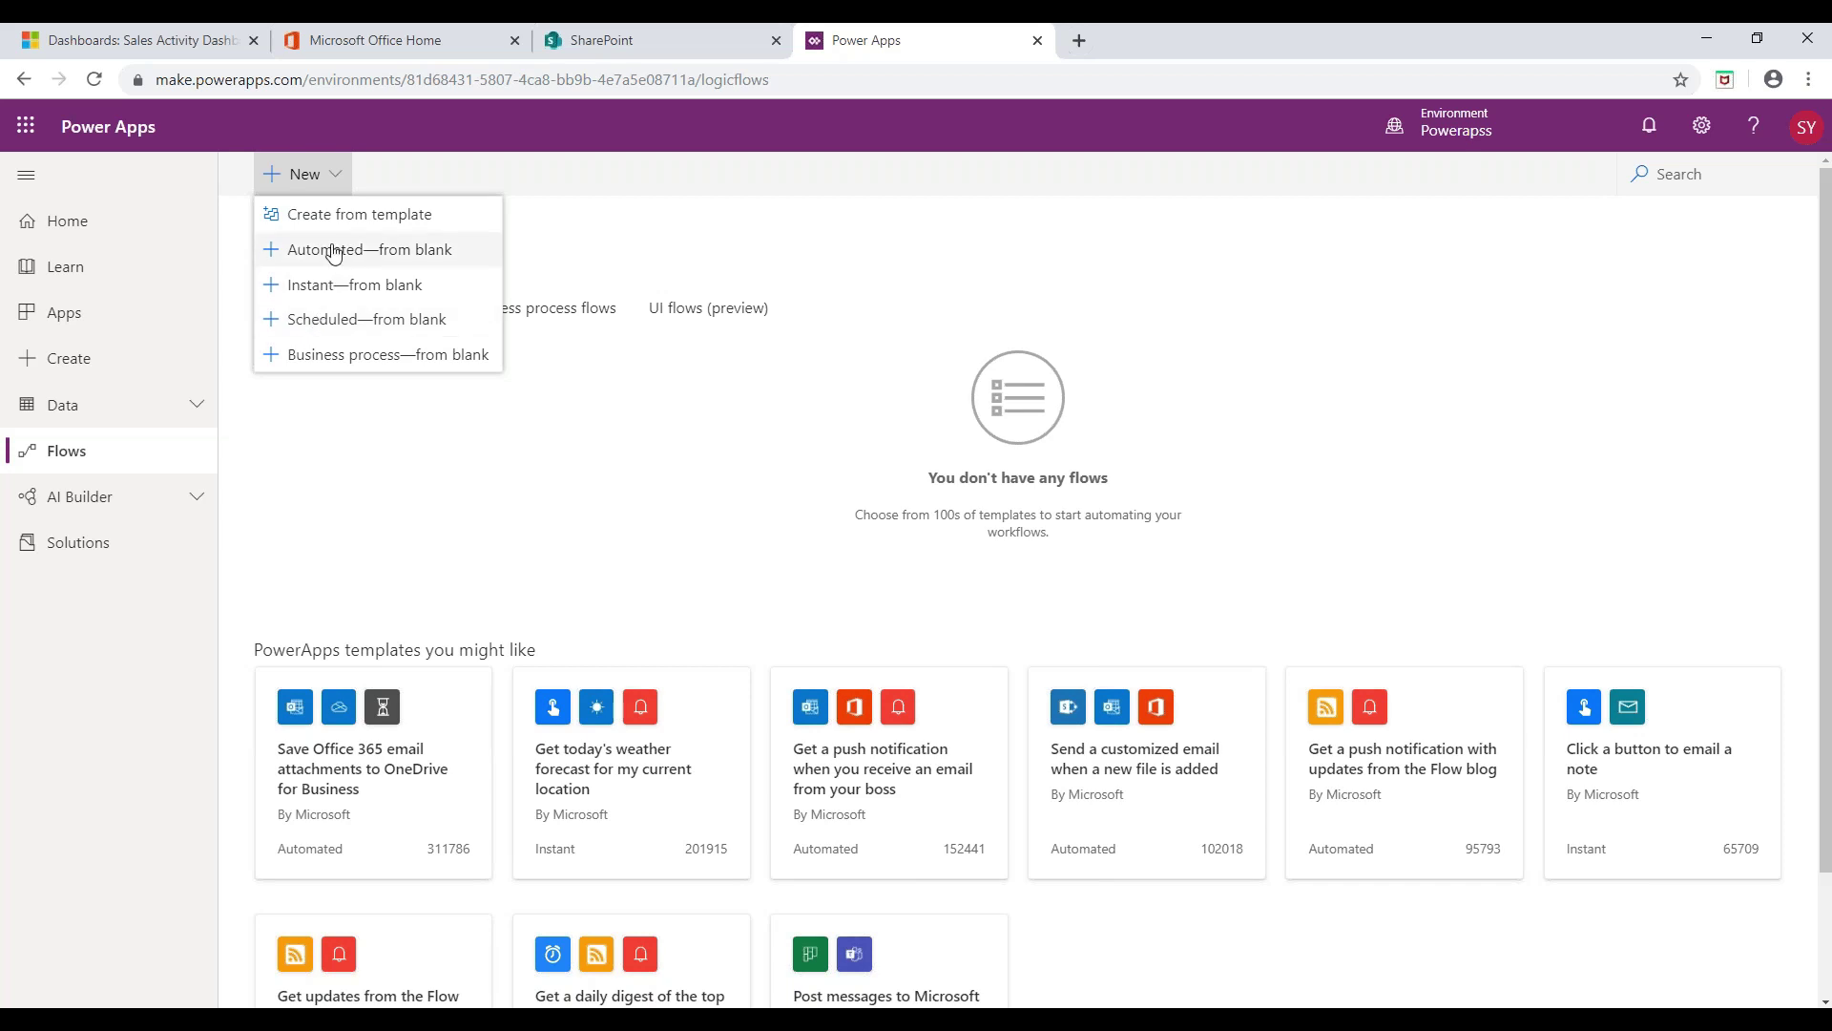
# Choose Automated—from blank to build a new automated flow.
pyautogui.click(333, 250)
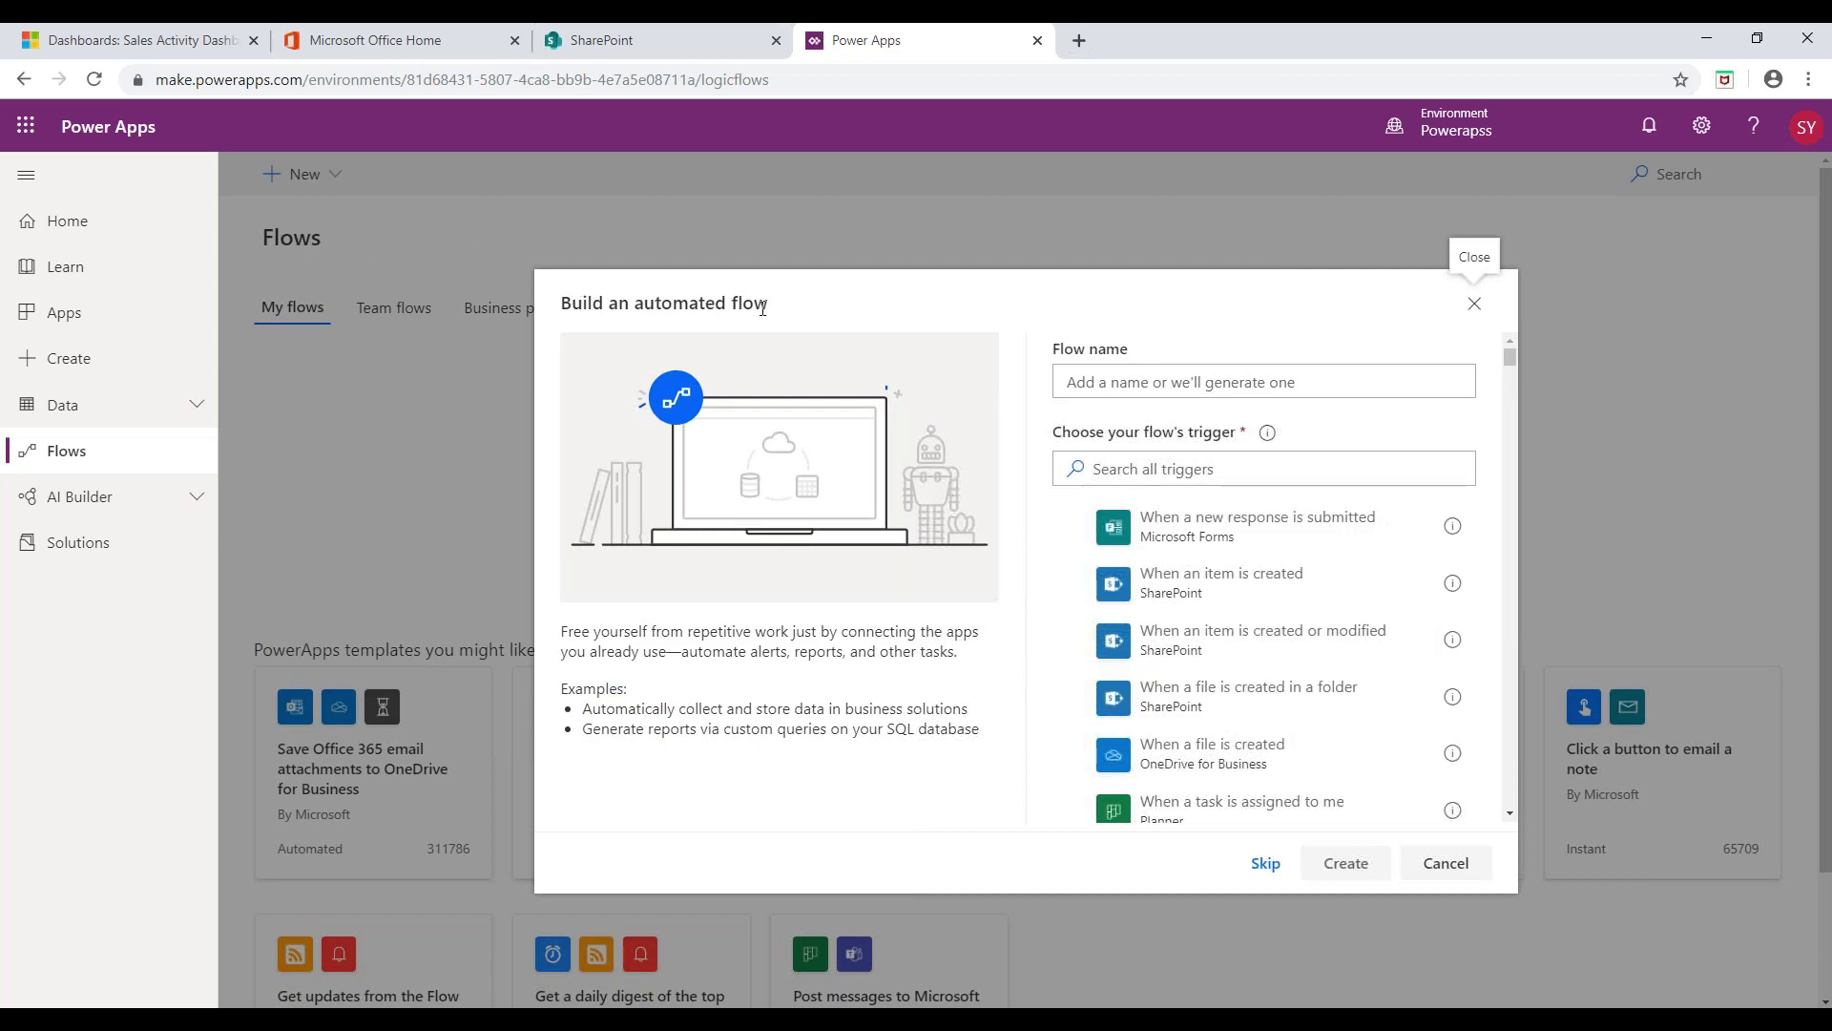
# Create a flow named 'Share Point File' triggered by SharePoint's 'When a file is created in a folder'.
pyautogui.click(1197, 382)
pyautogui.write('Share')
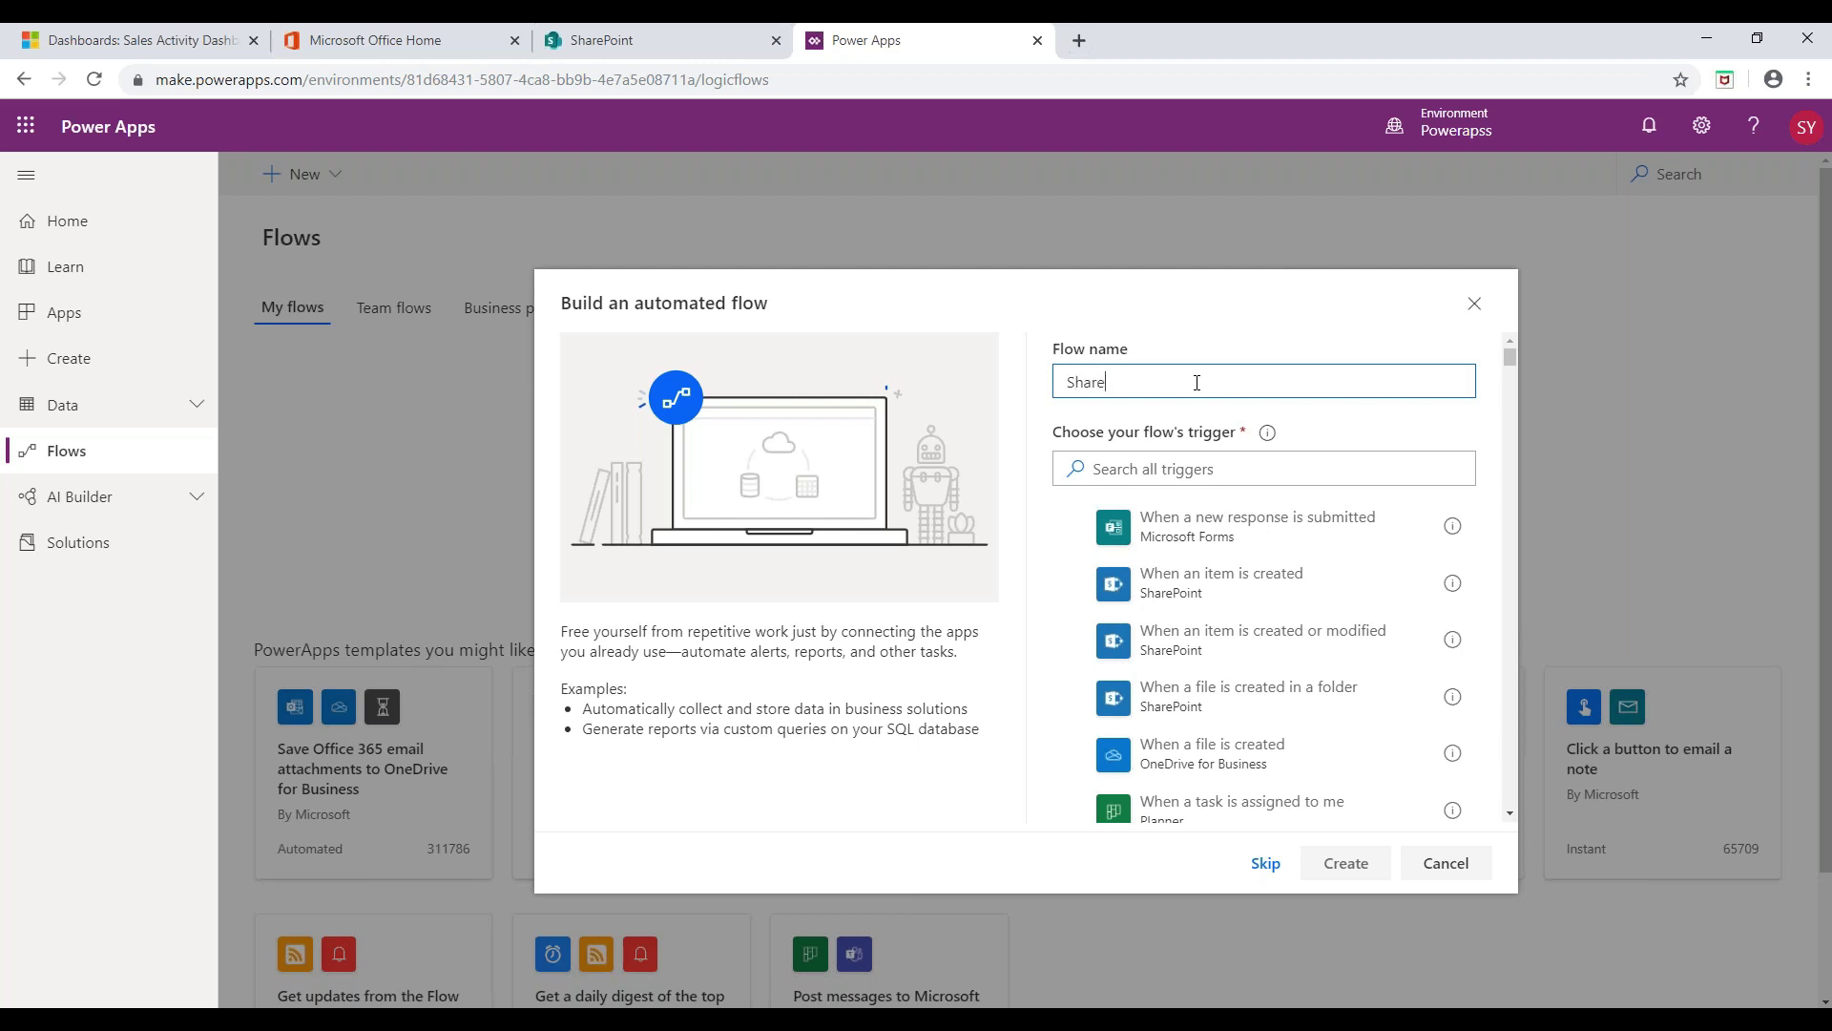
pyautogui.write(' Point File')
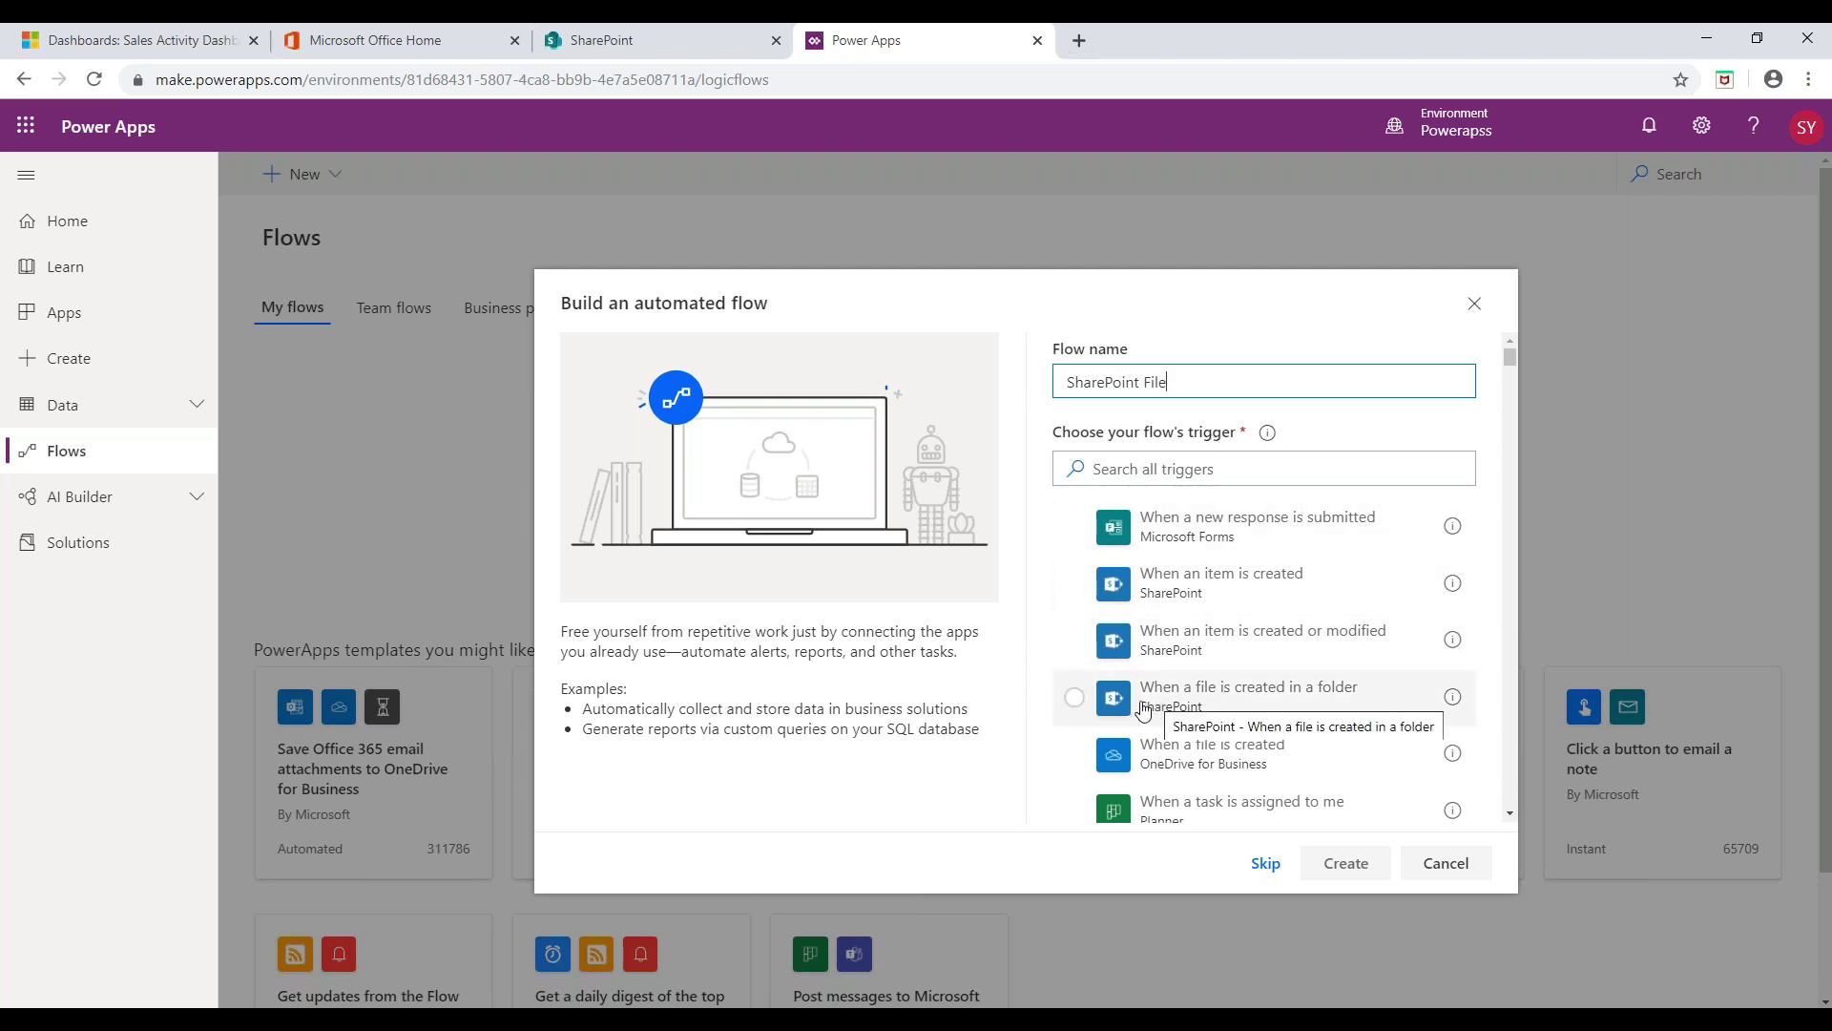
pyautogui.click(1074, 699)
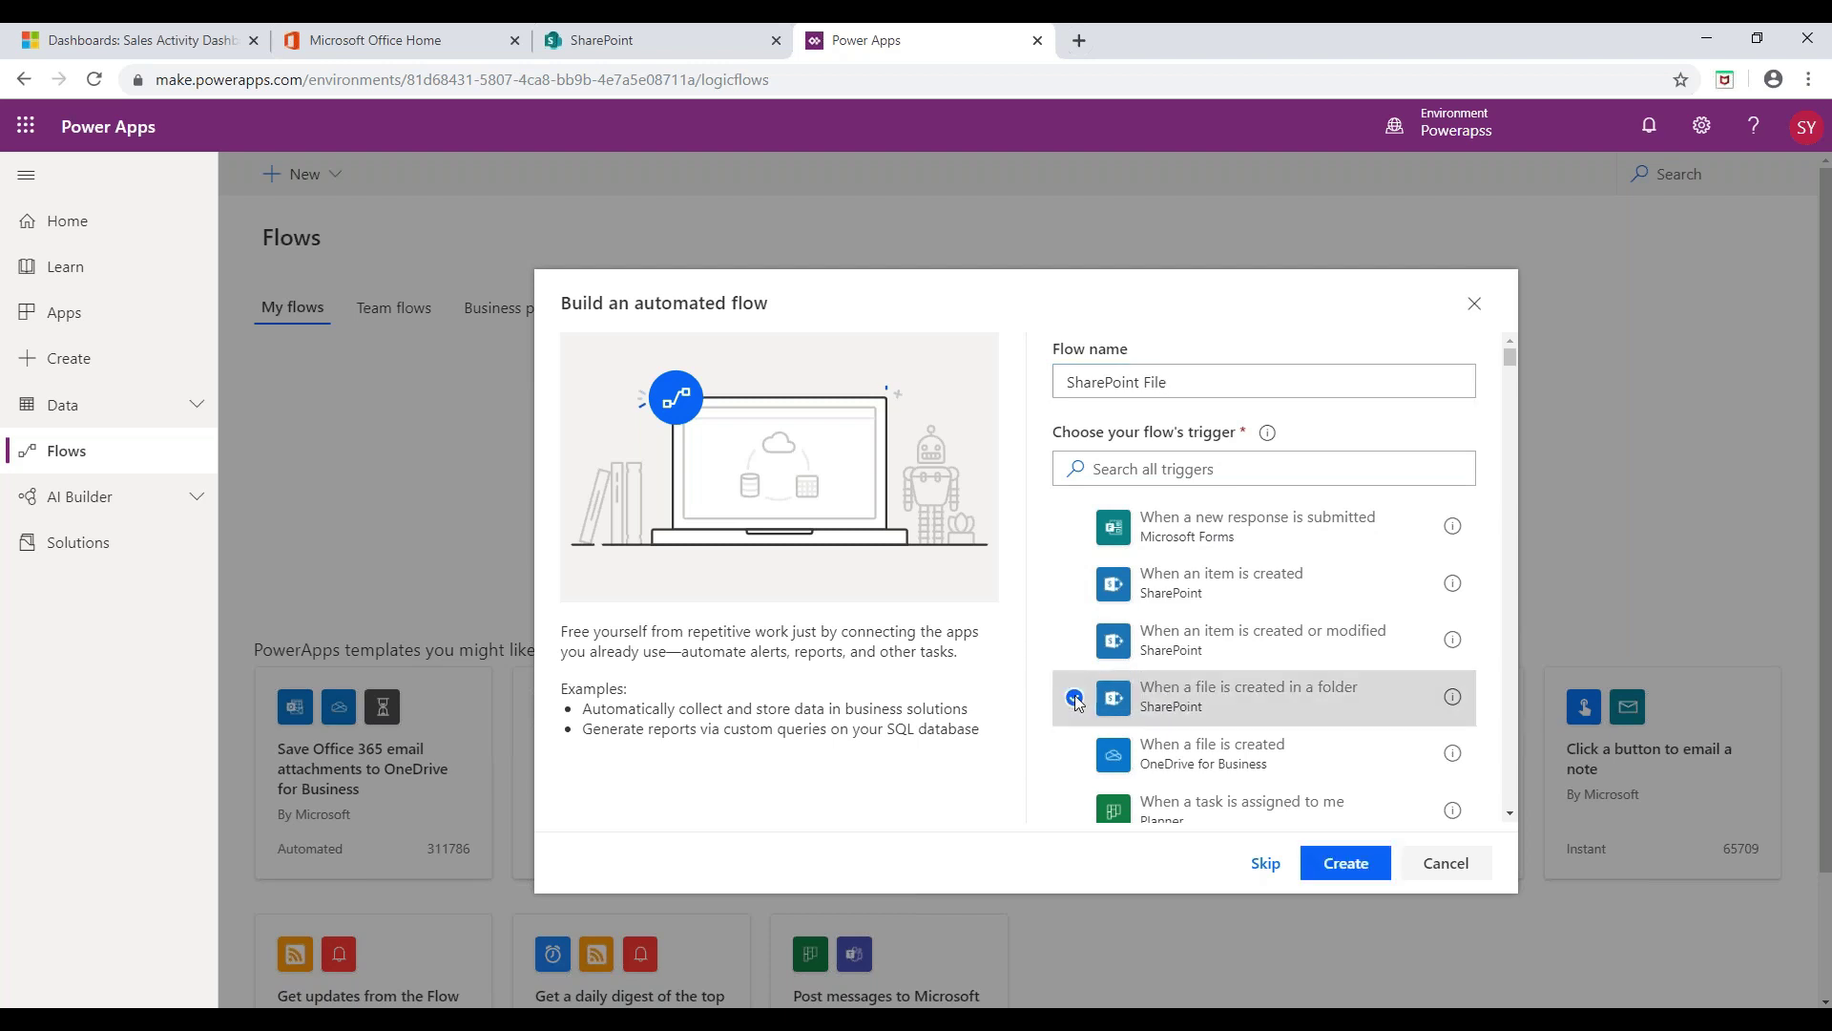
pyautogui.click(1344, 864)
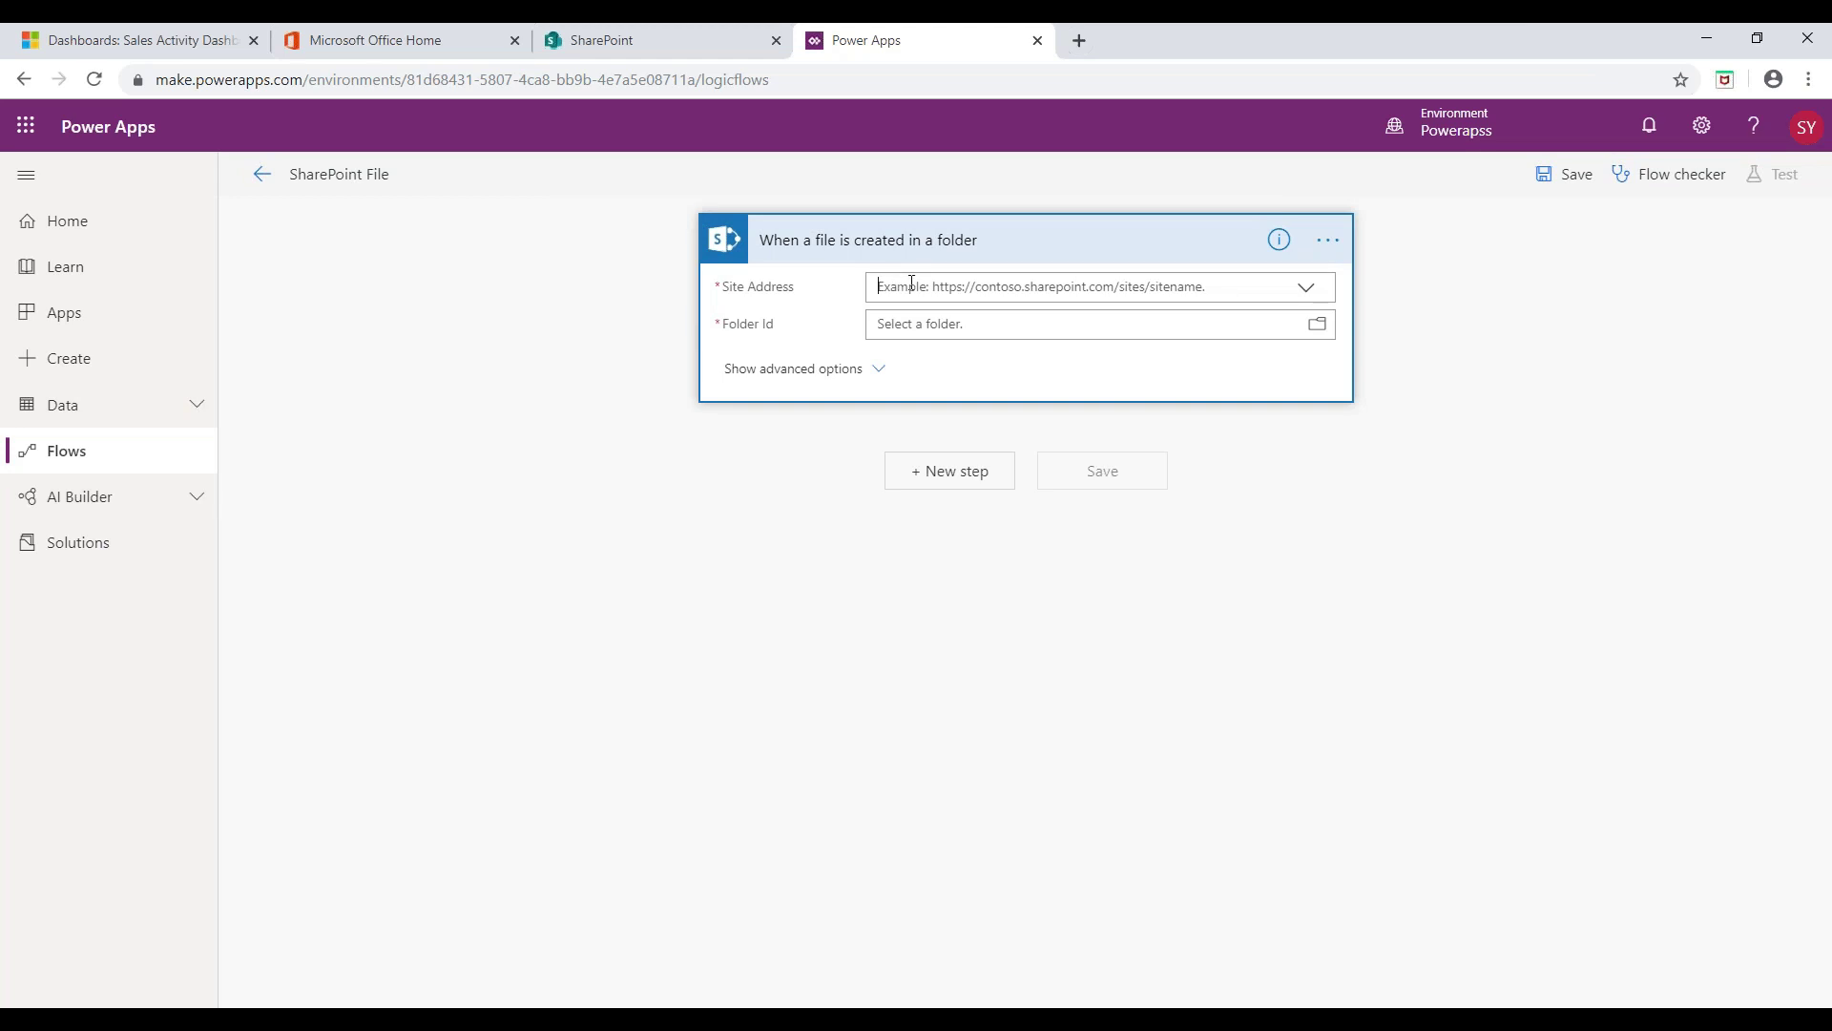
# Set the trigger's Site Address to the Test Team SharePoint site.
pyautogui.click(647, 38)
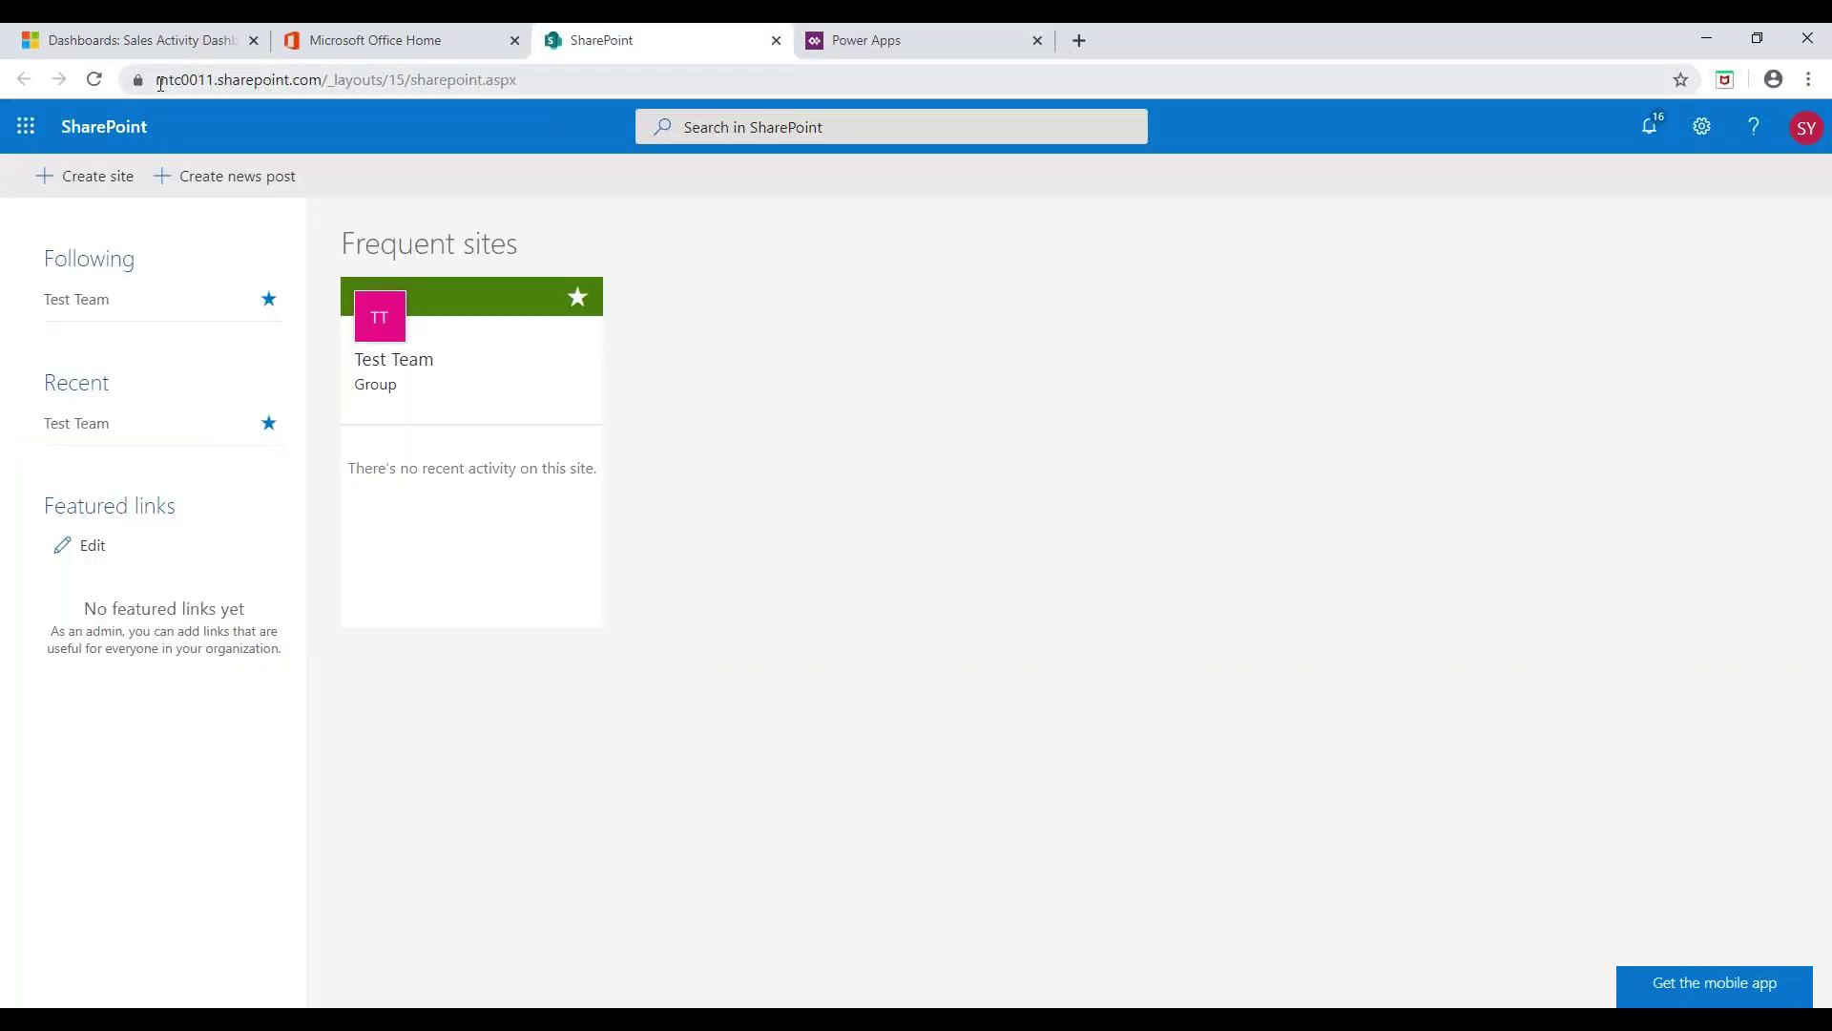
pyautogui.moveTo(160, 83); pyautogui.dragTo(372, 82)
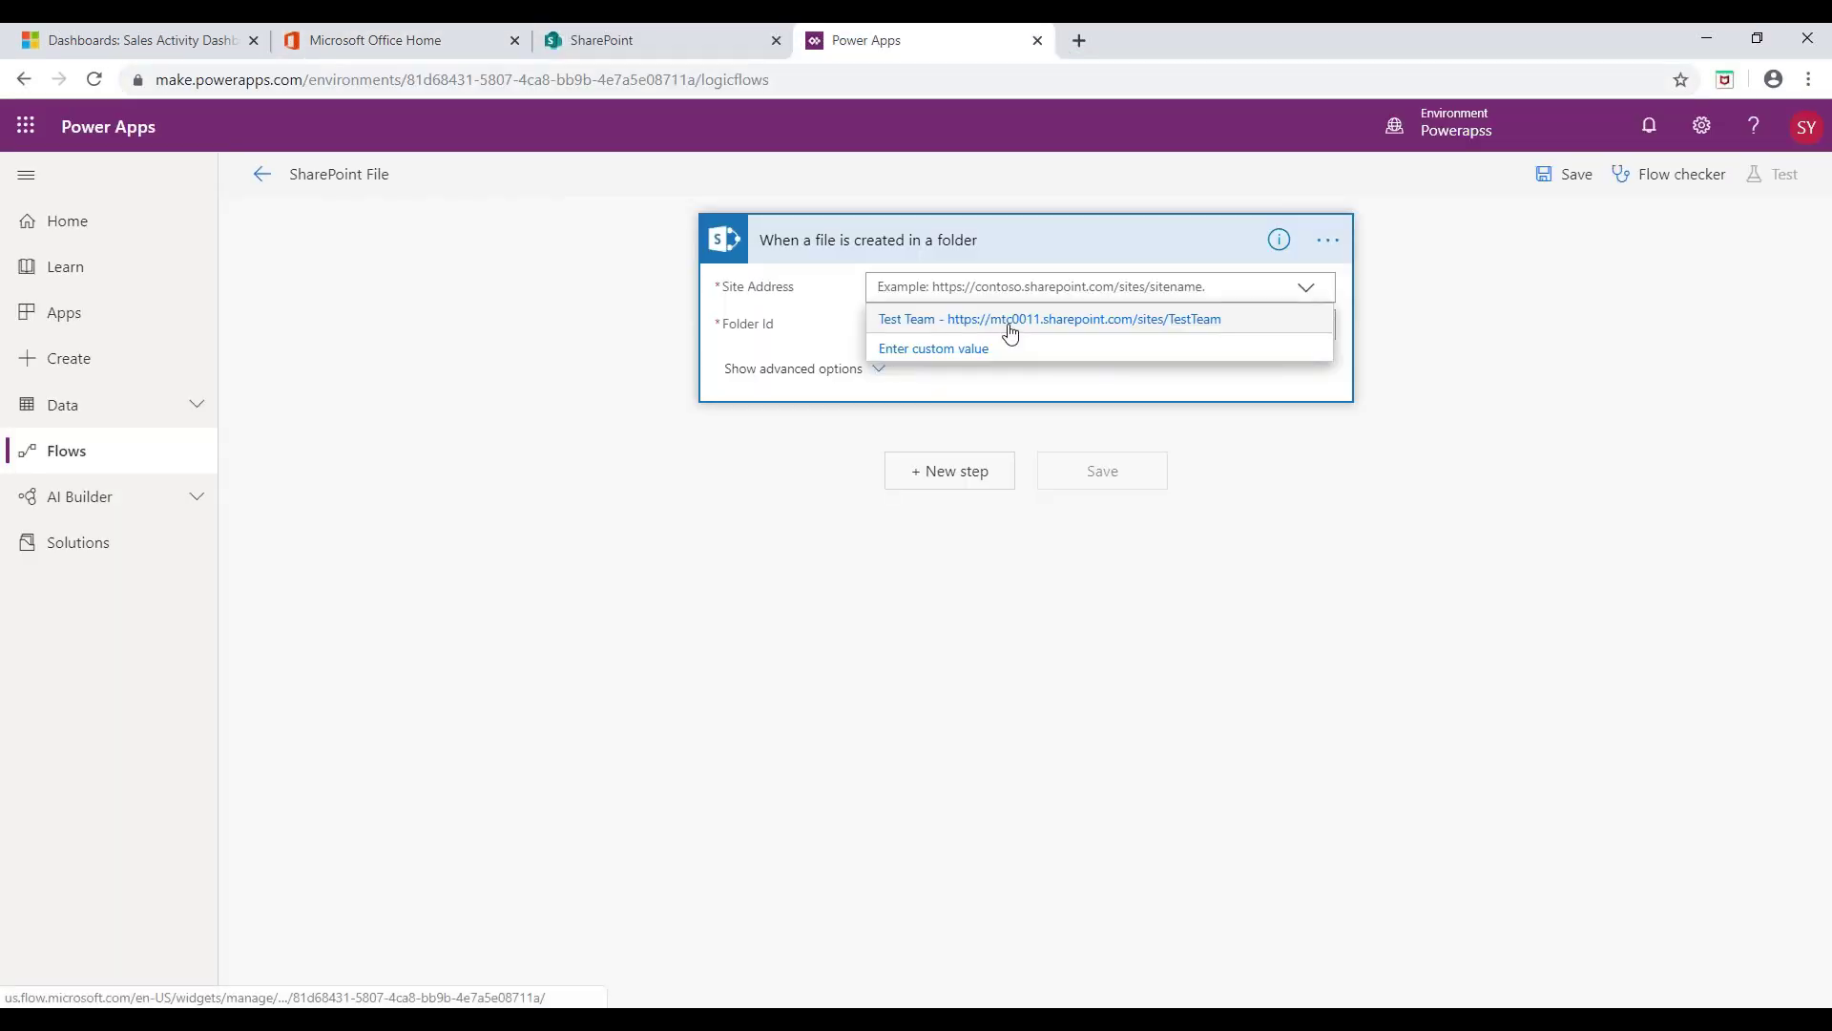
pyautogui.click(1004, 328)
# Set the trigger's Folder Id to /Test DOC and add a new step after it.
pyautogui.click(1268, 327)
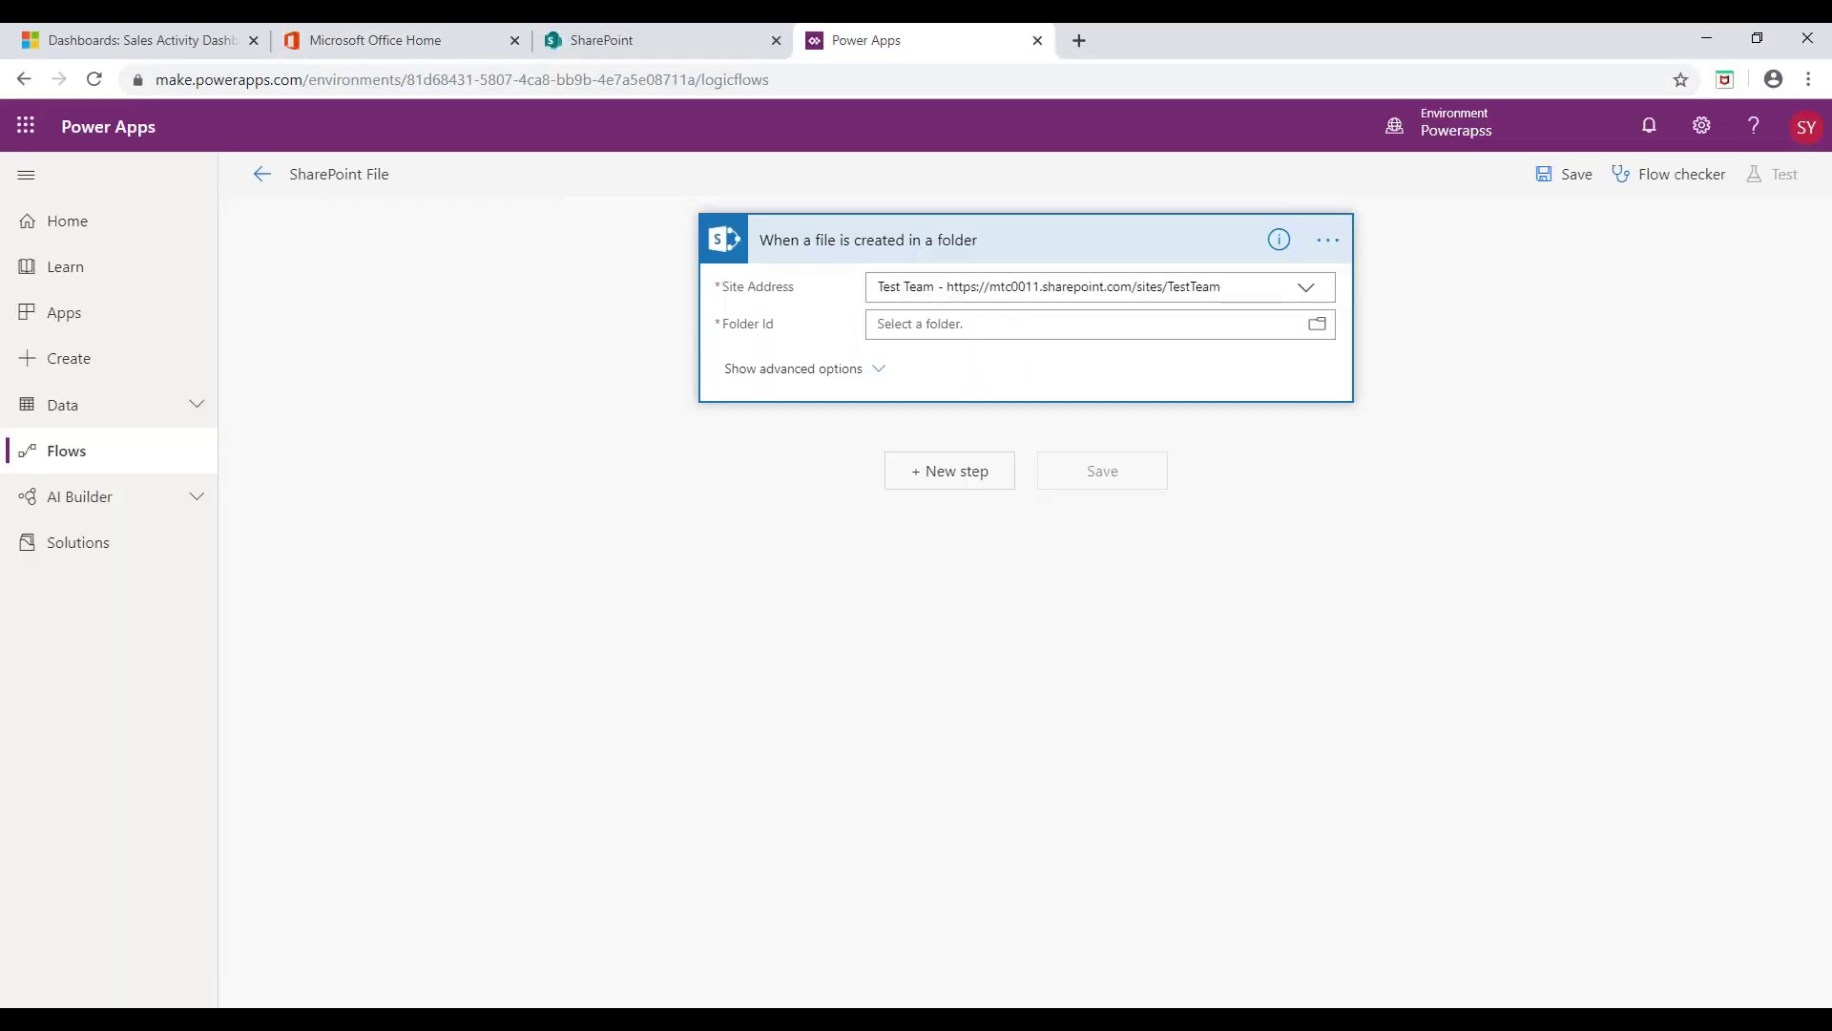
pyautogui.click(1323, 328)
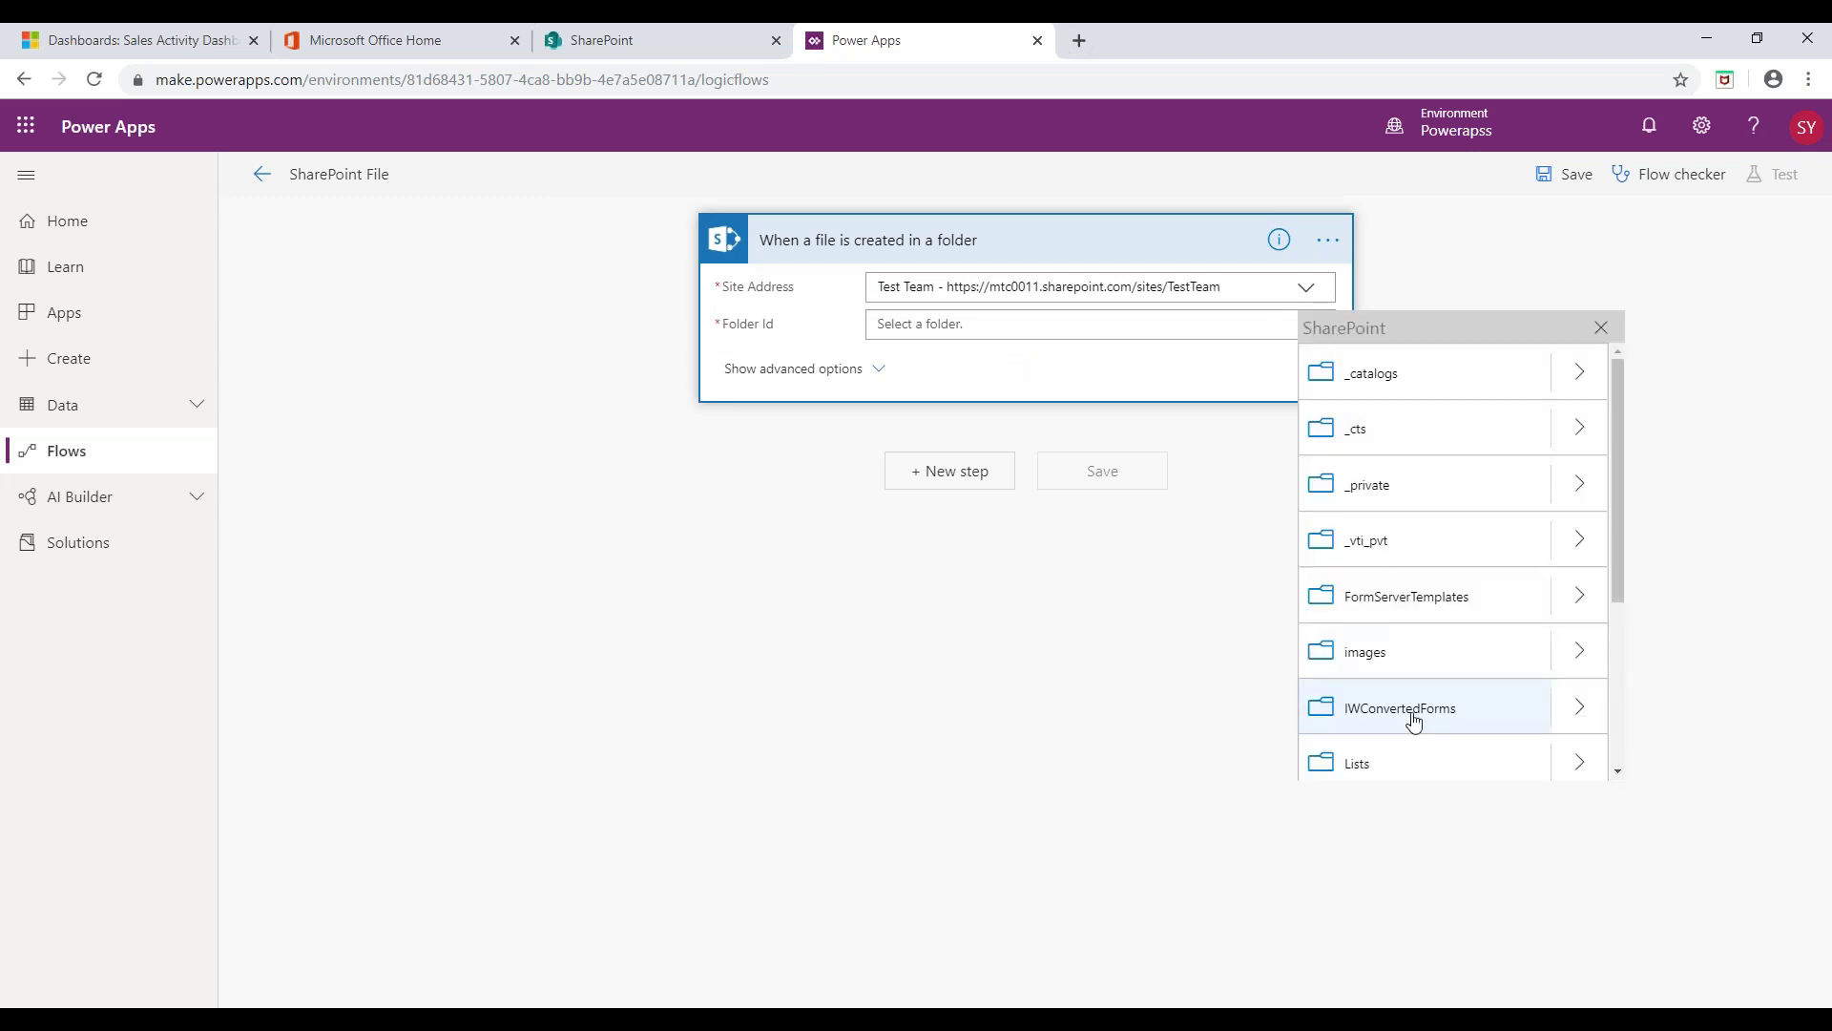
pyautogui.scroll(-3, 1410, 726)
pyautogui.scroll(-1, 1407, 732)
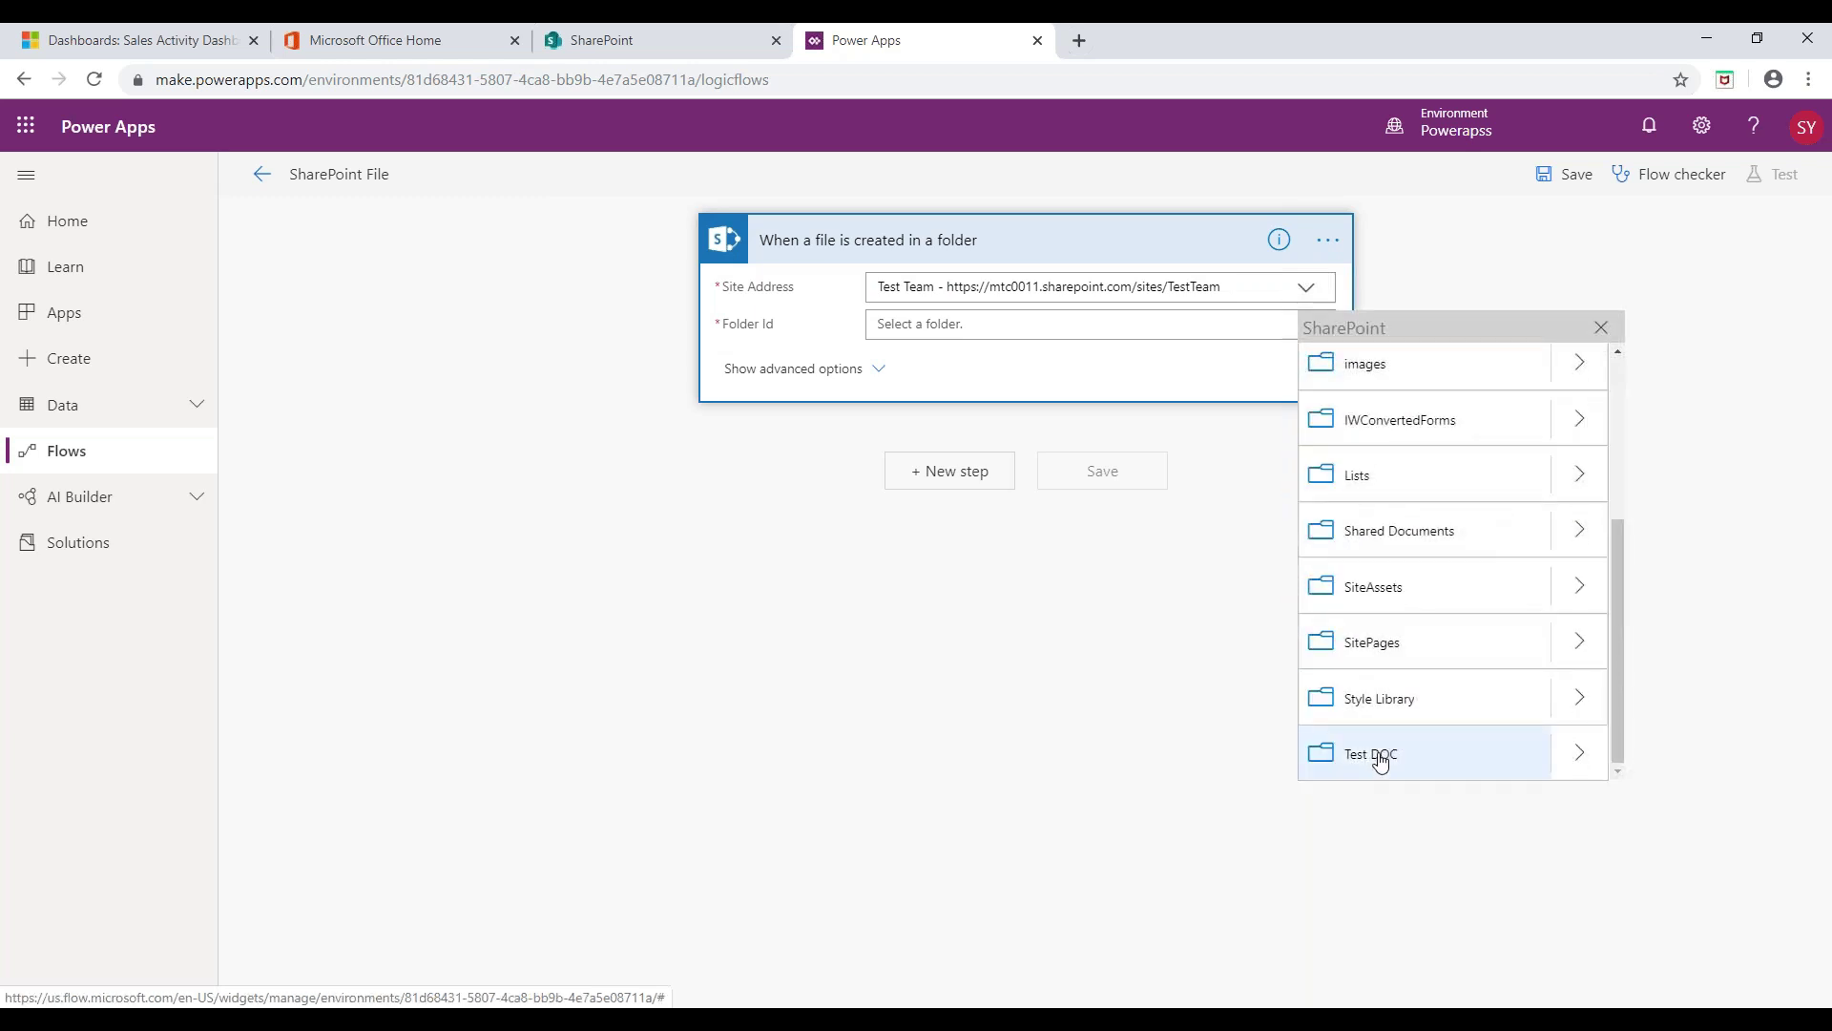
pyautogui.click(1378, 756)
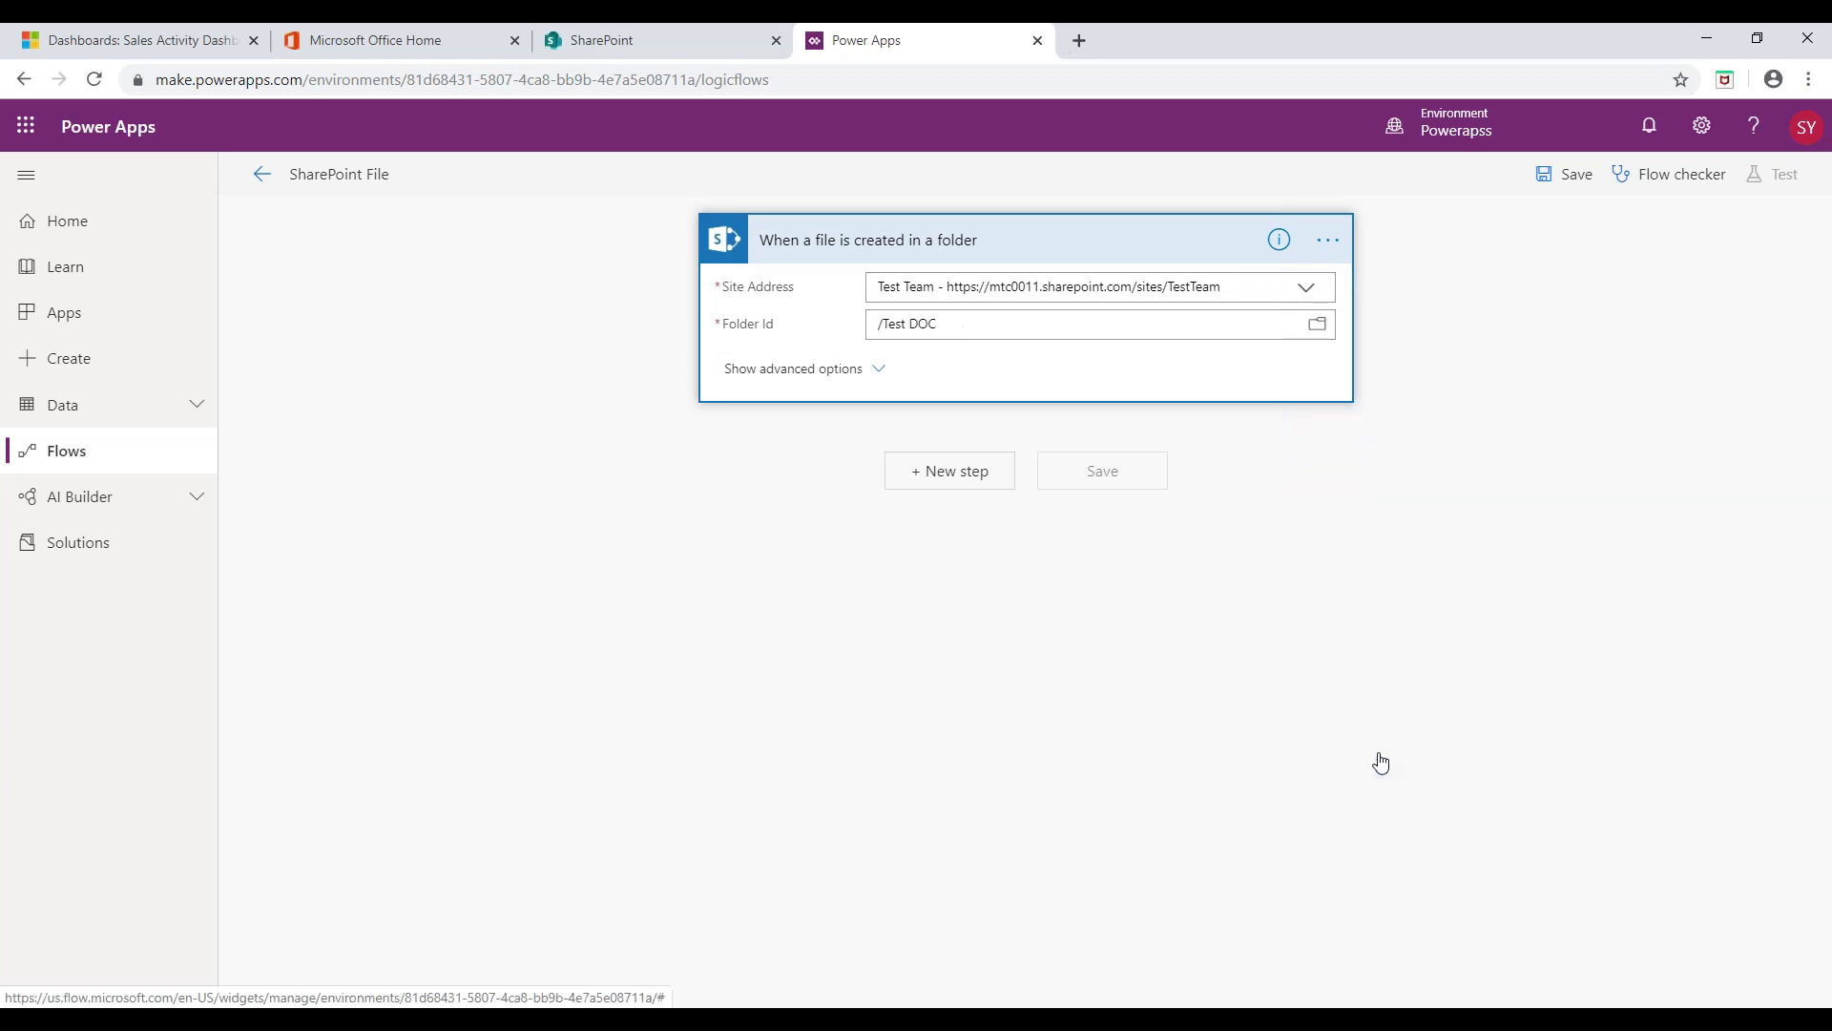
pyautogui.click(952, 480)
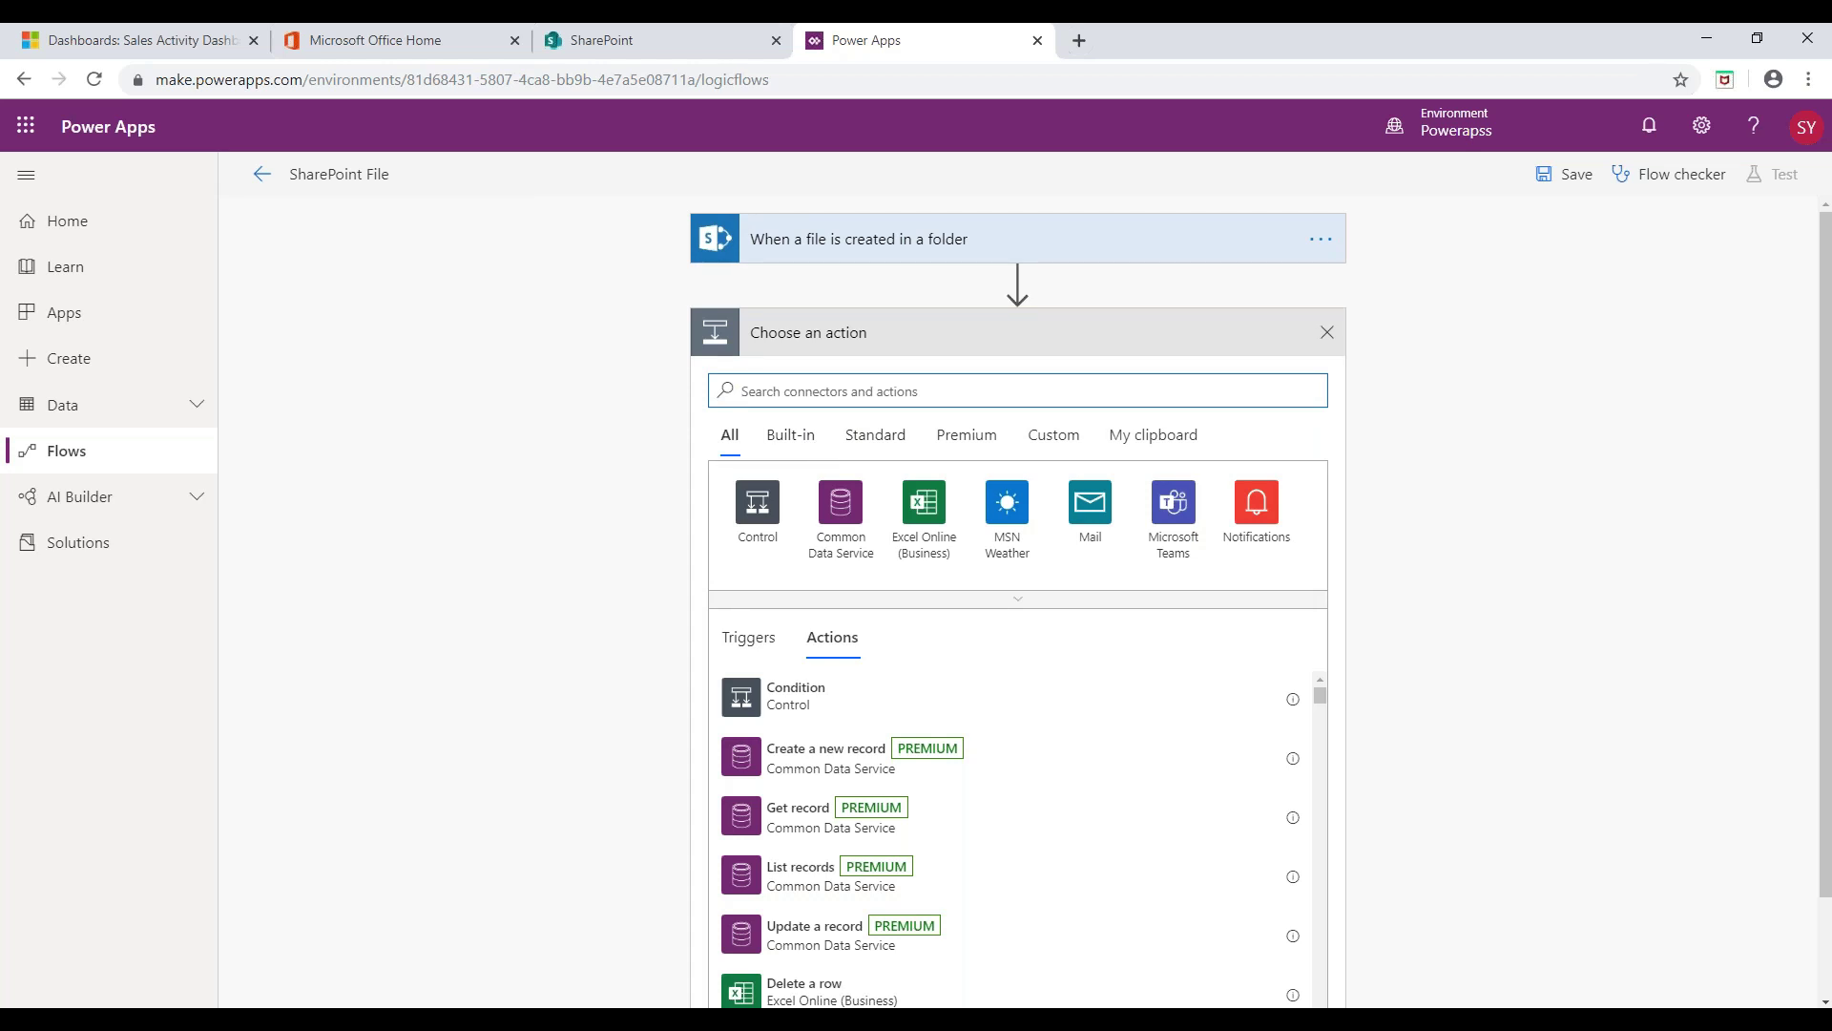
# Add the Mail connector's Send an email notification (V3) action after the trigger.
pyautogui.click(1093, 527)
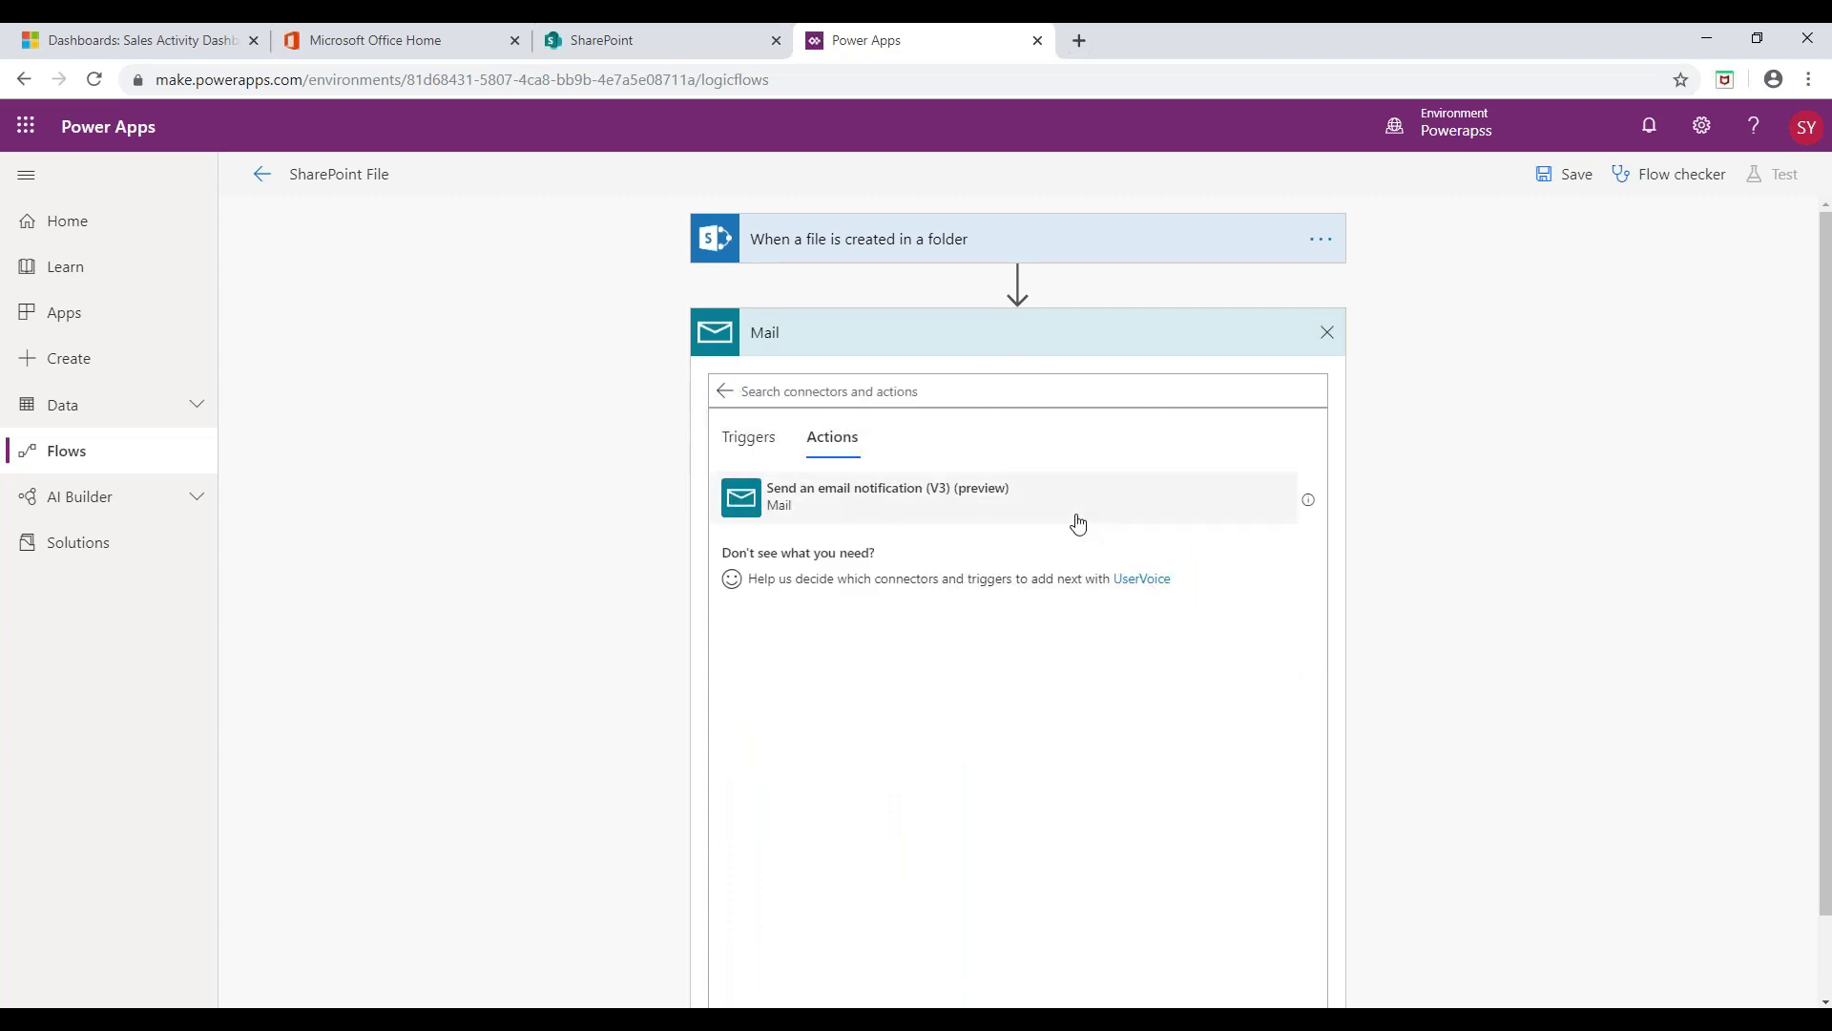
pyautogui.click(854, 493)
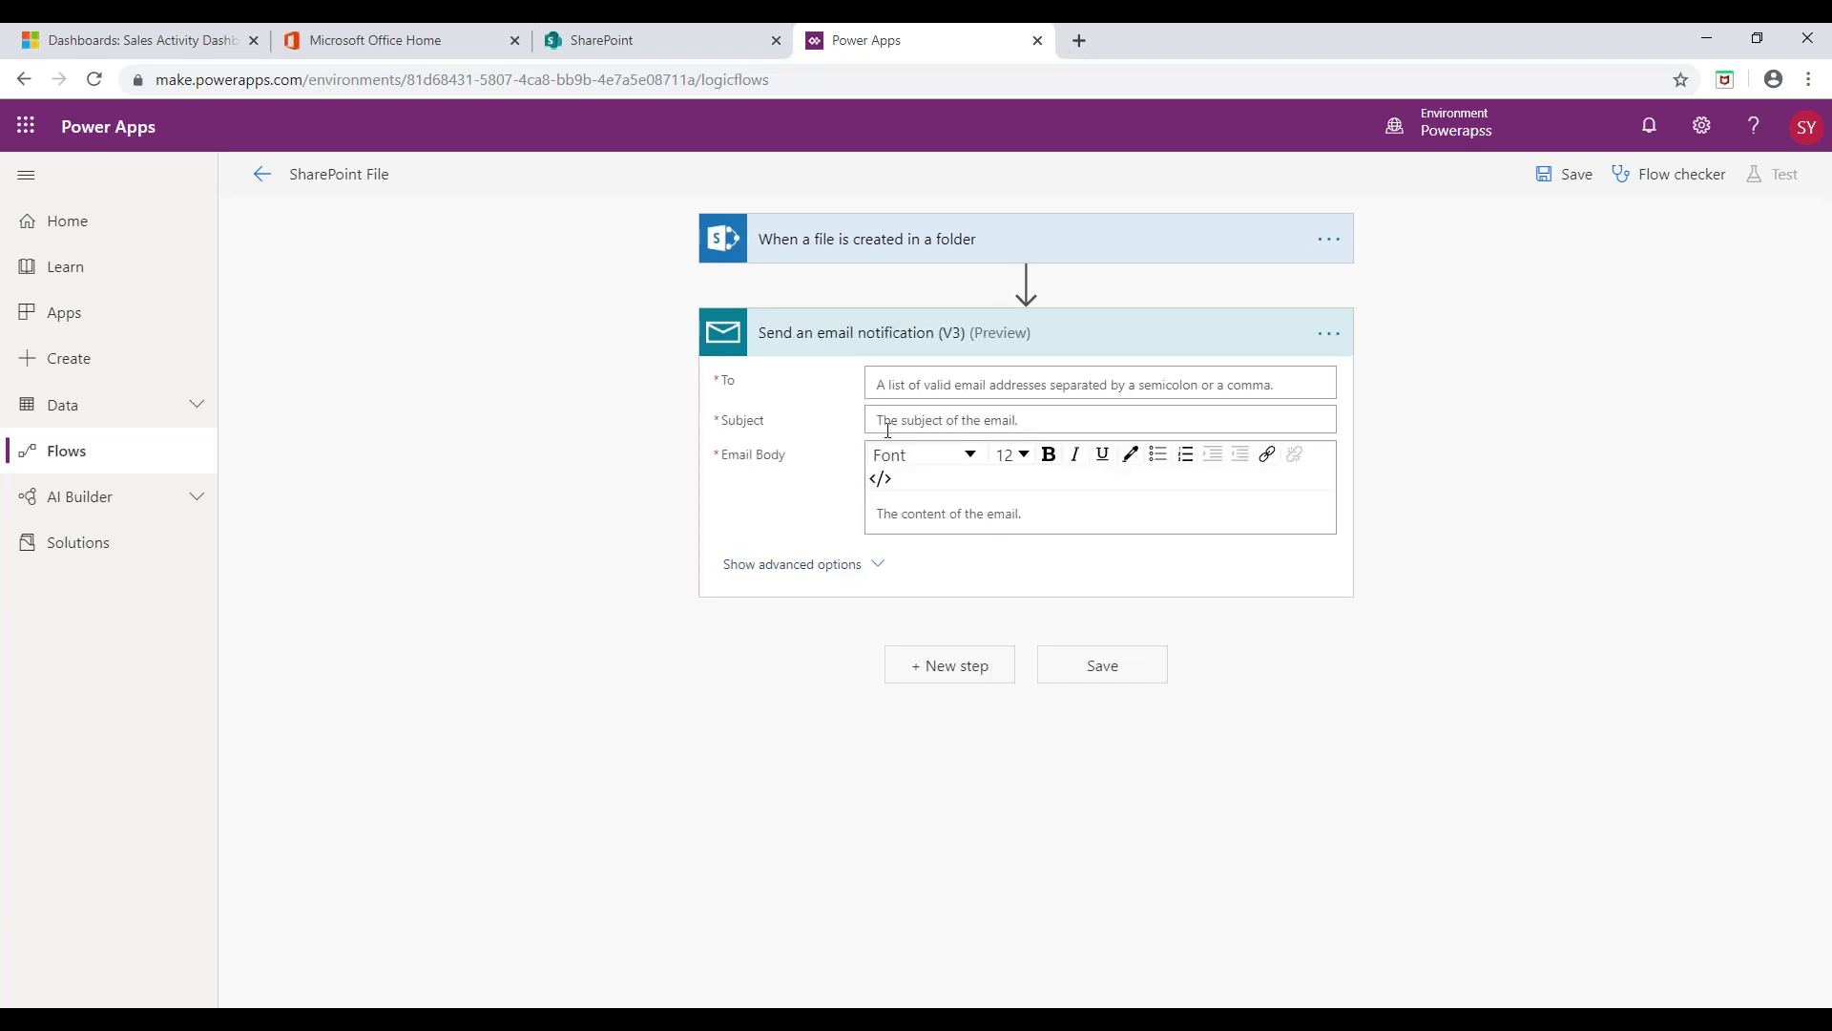
# Address the email notification to the suggested contact in the To field.
pyautogui.click(904, 386)
pyautogui.write('e')
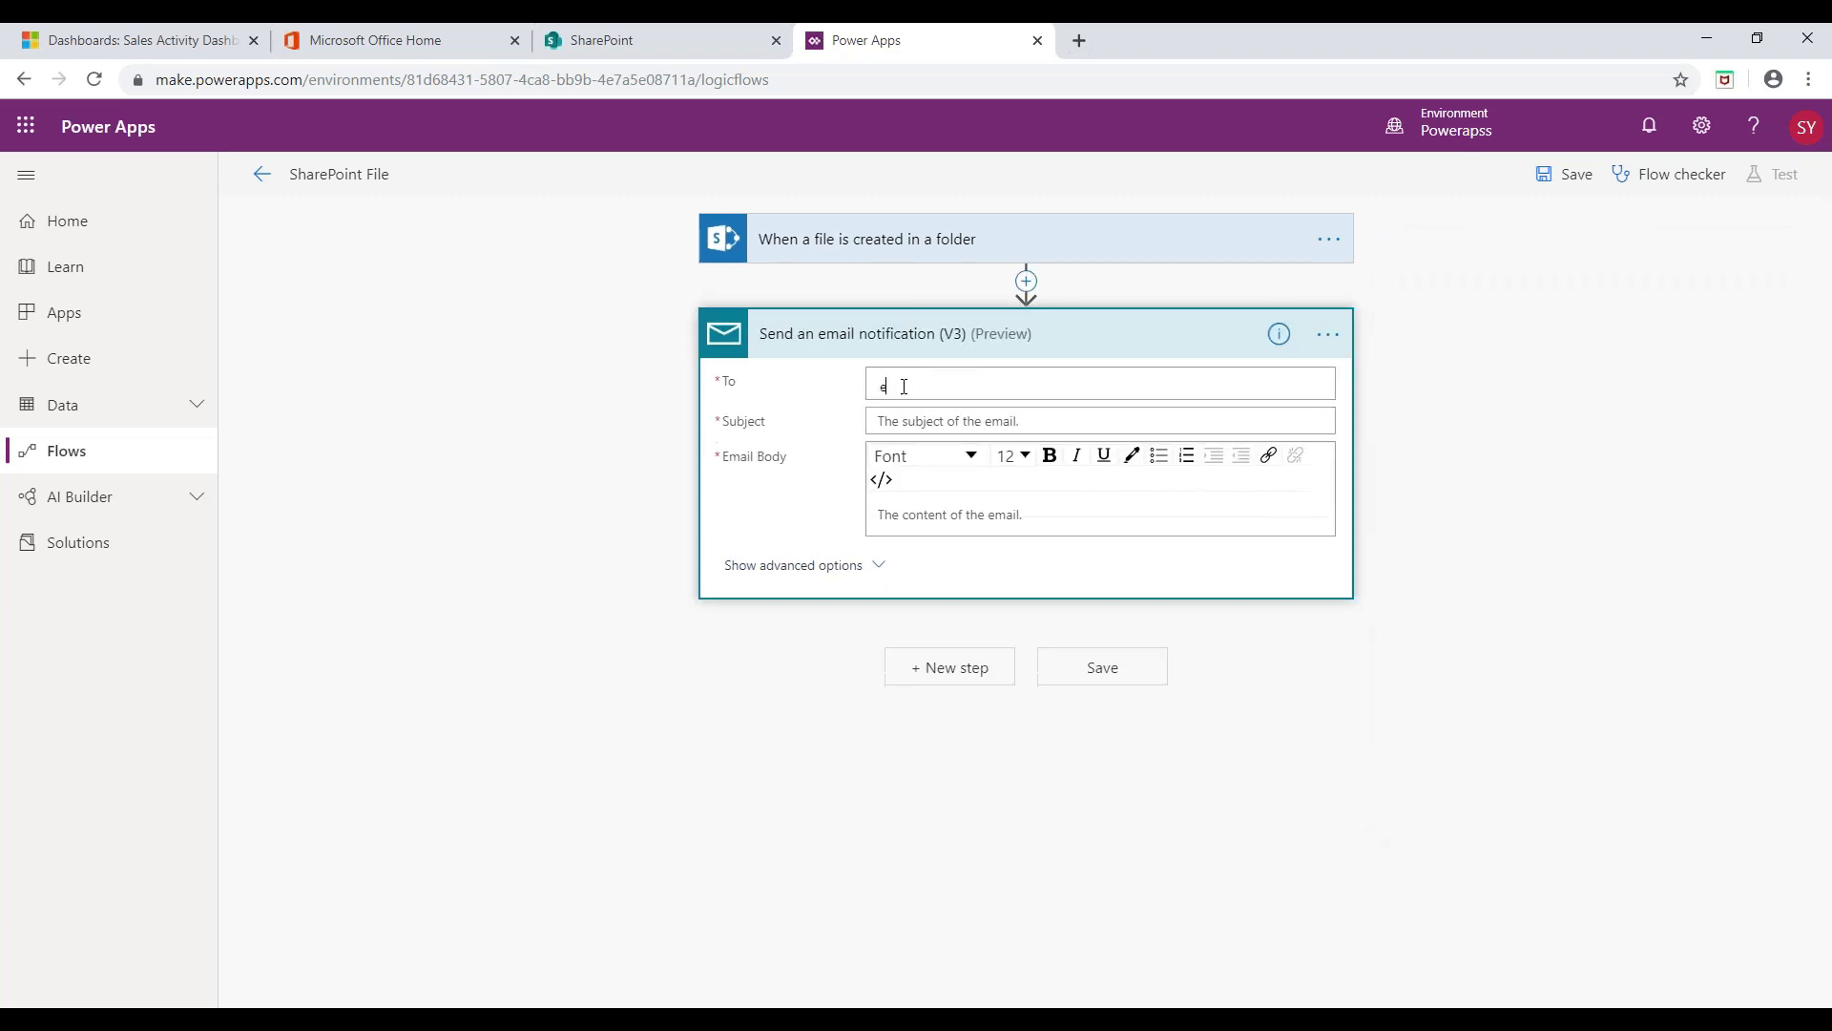
pyautogui.write('lish')
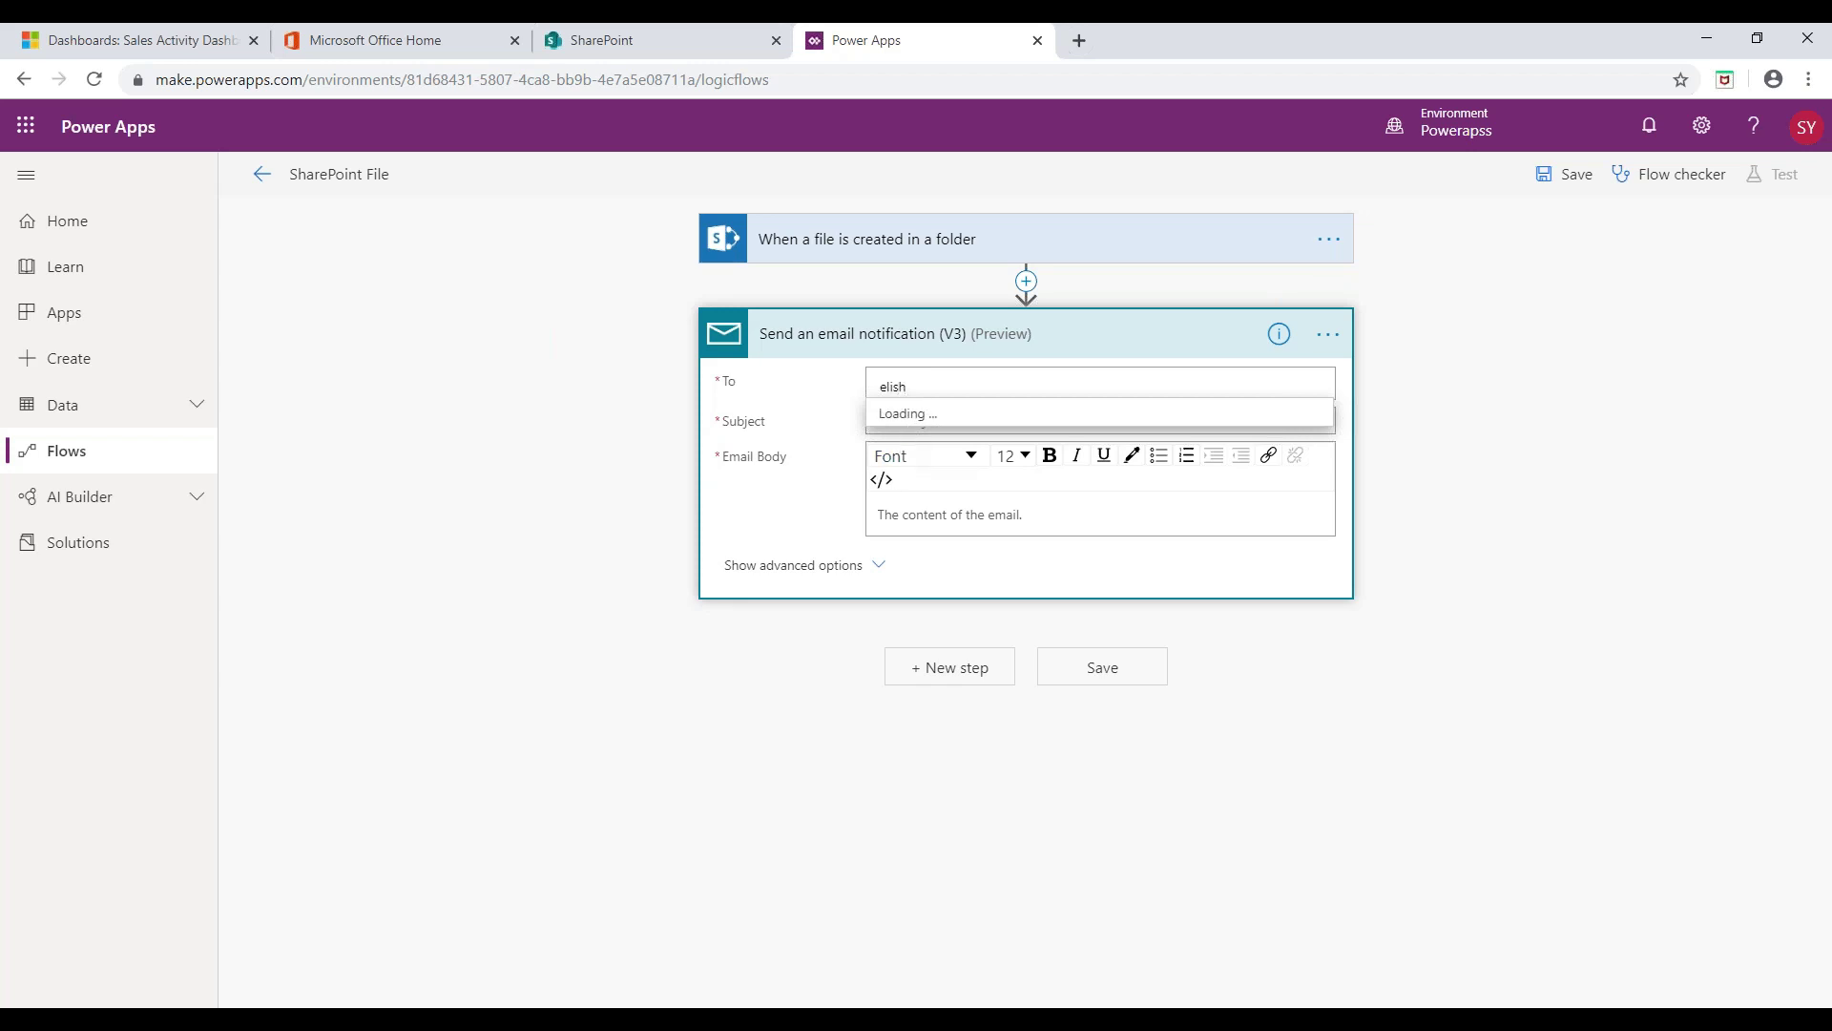
pyautogui.click(916, 416)
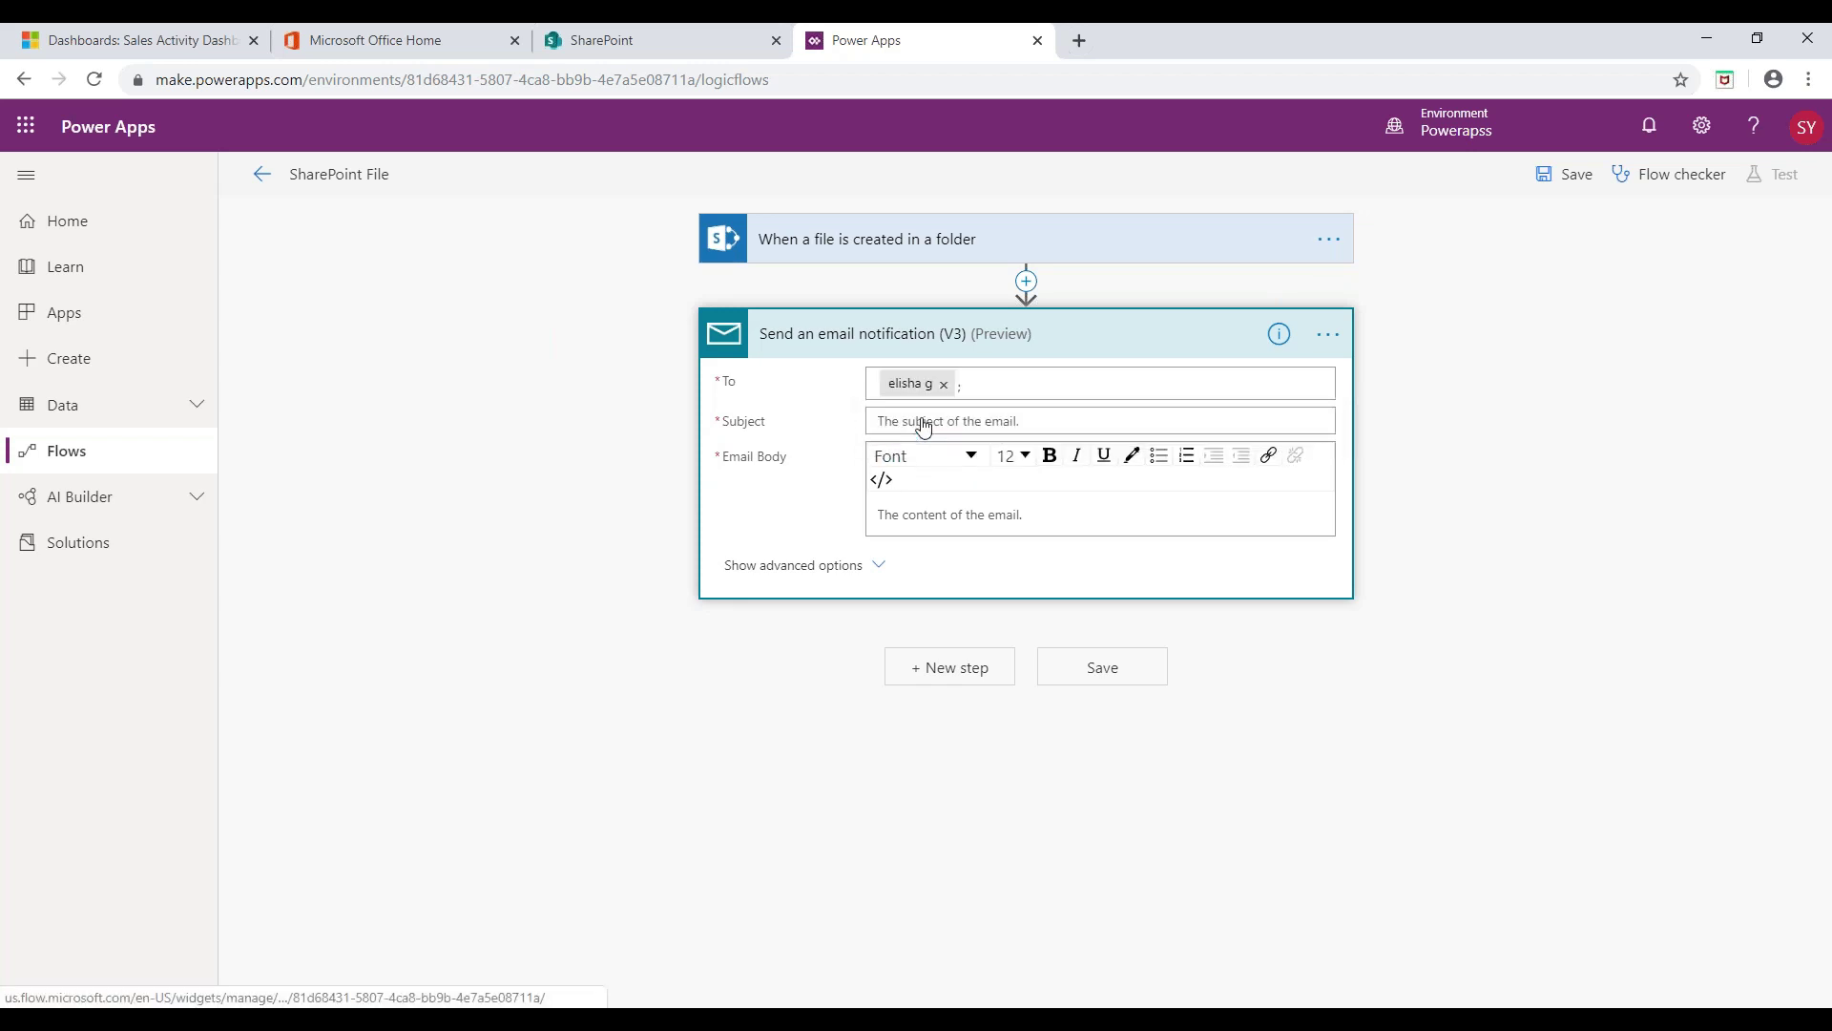
# Set the subject to 'SharePoint File', put File content type in the body, and save the flow.
pyautogui.click(916, 421)
pyautogui.write('SharePoint File')
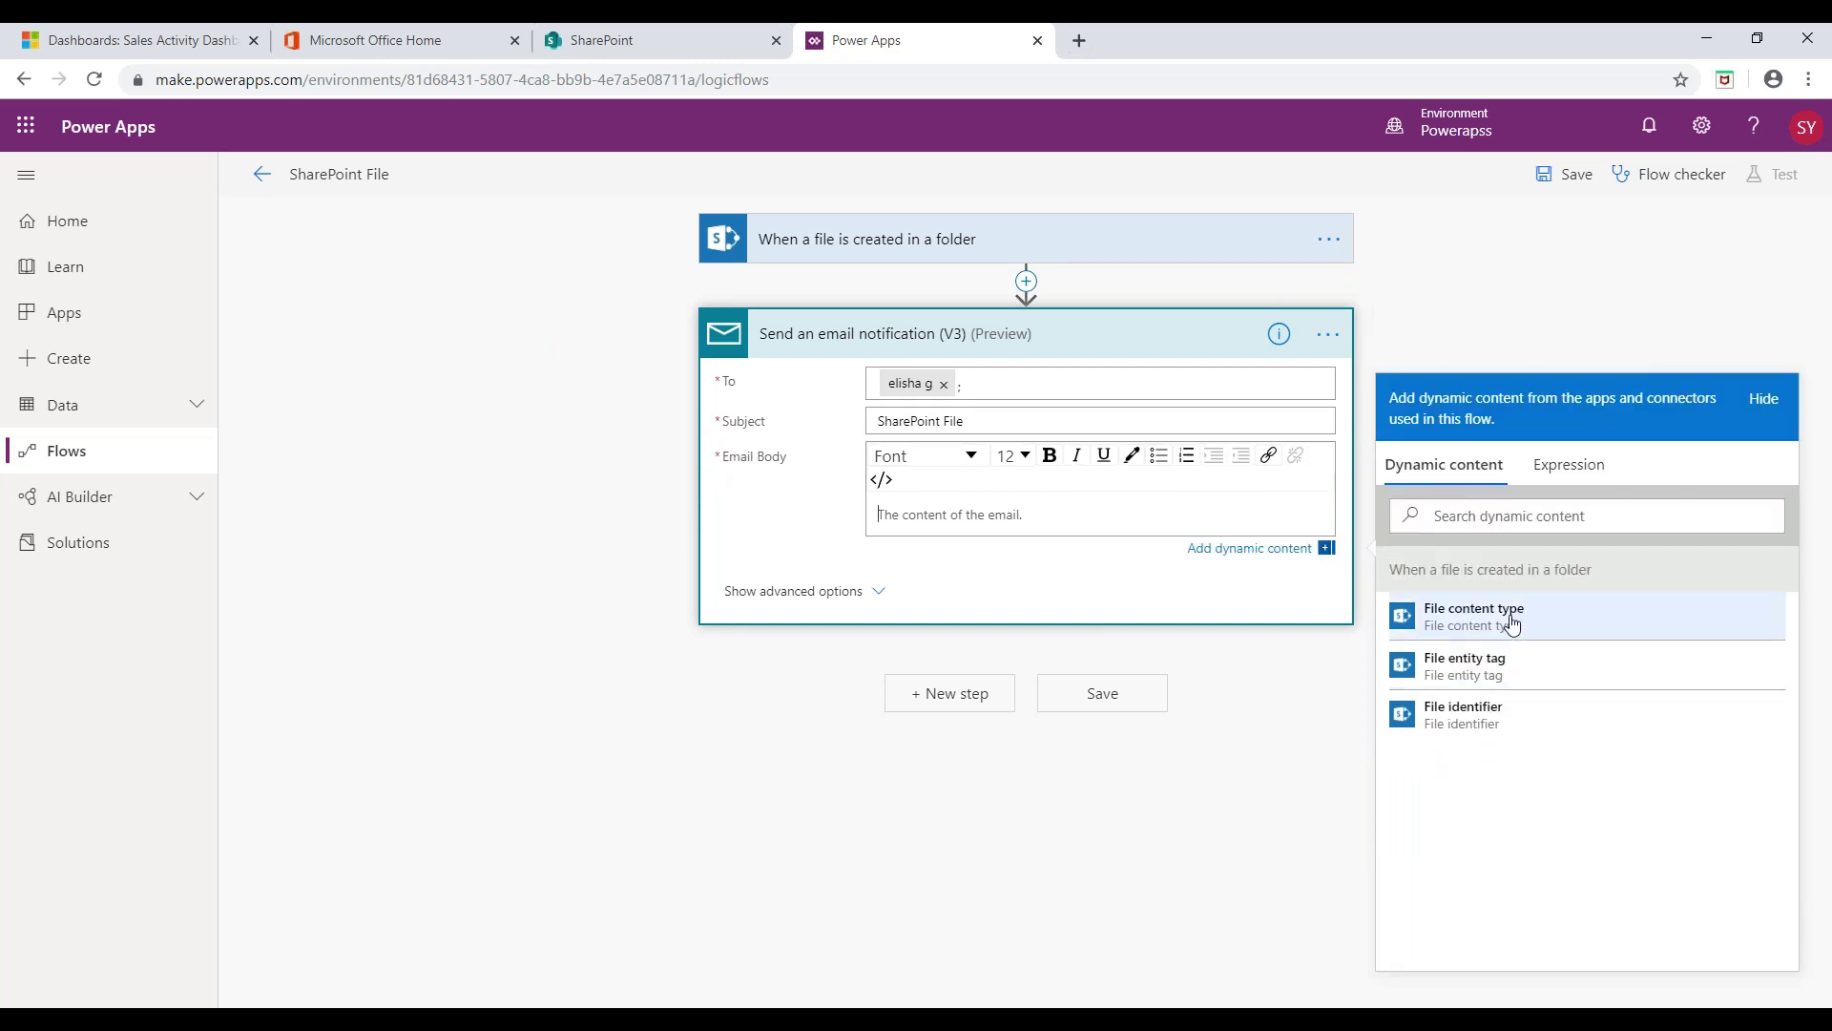
pyautogui.click(1512, 620)
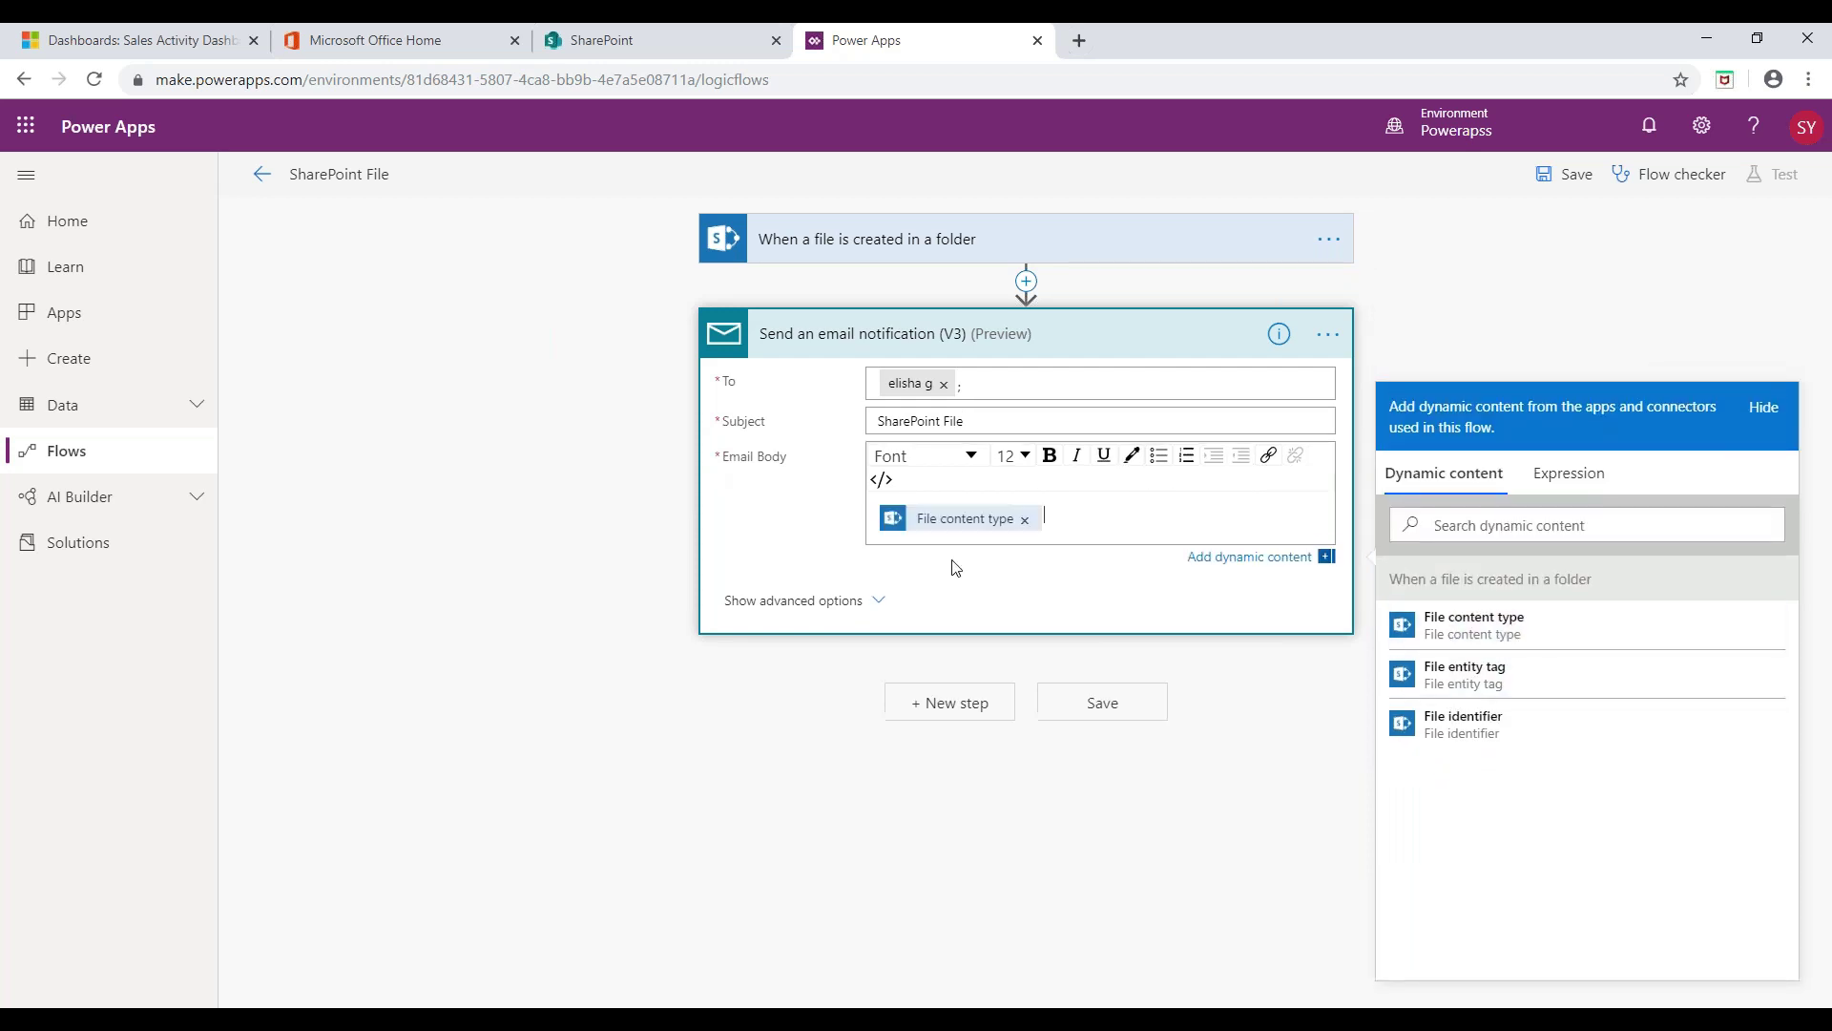
pyautogui.click(1118, 711)
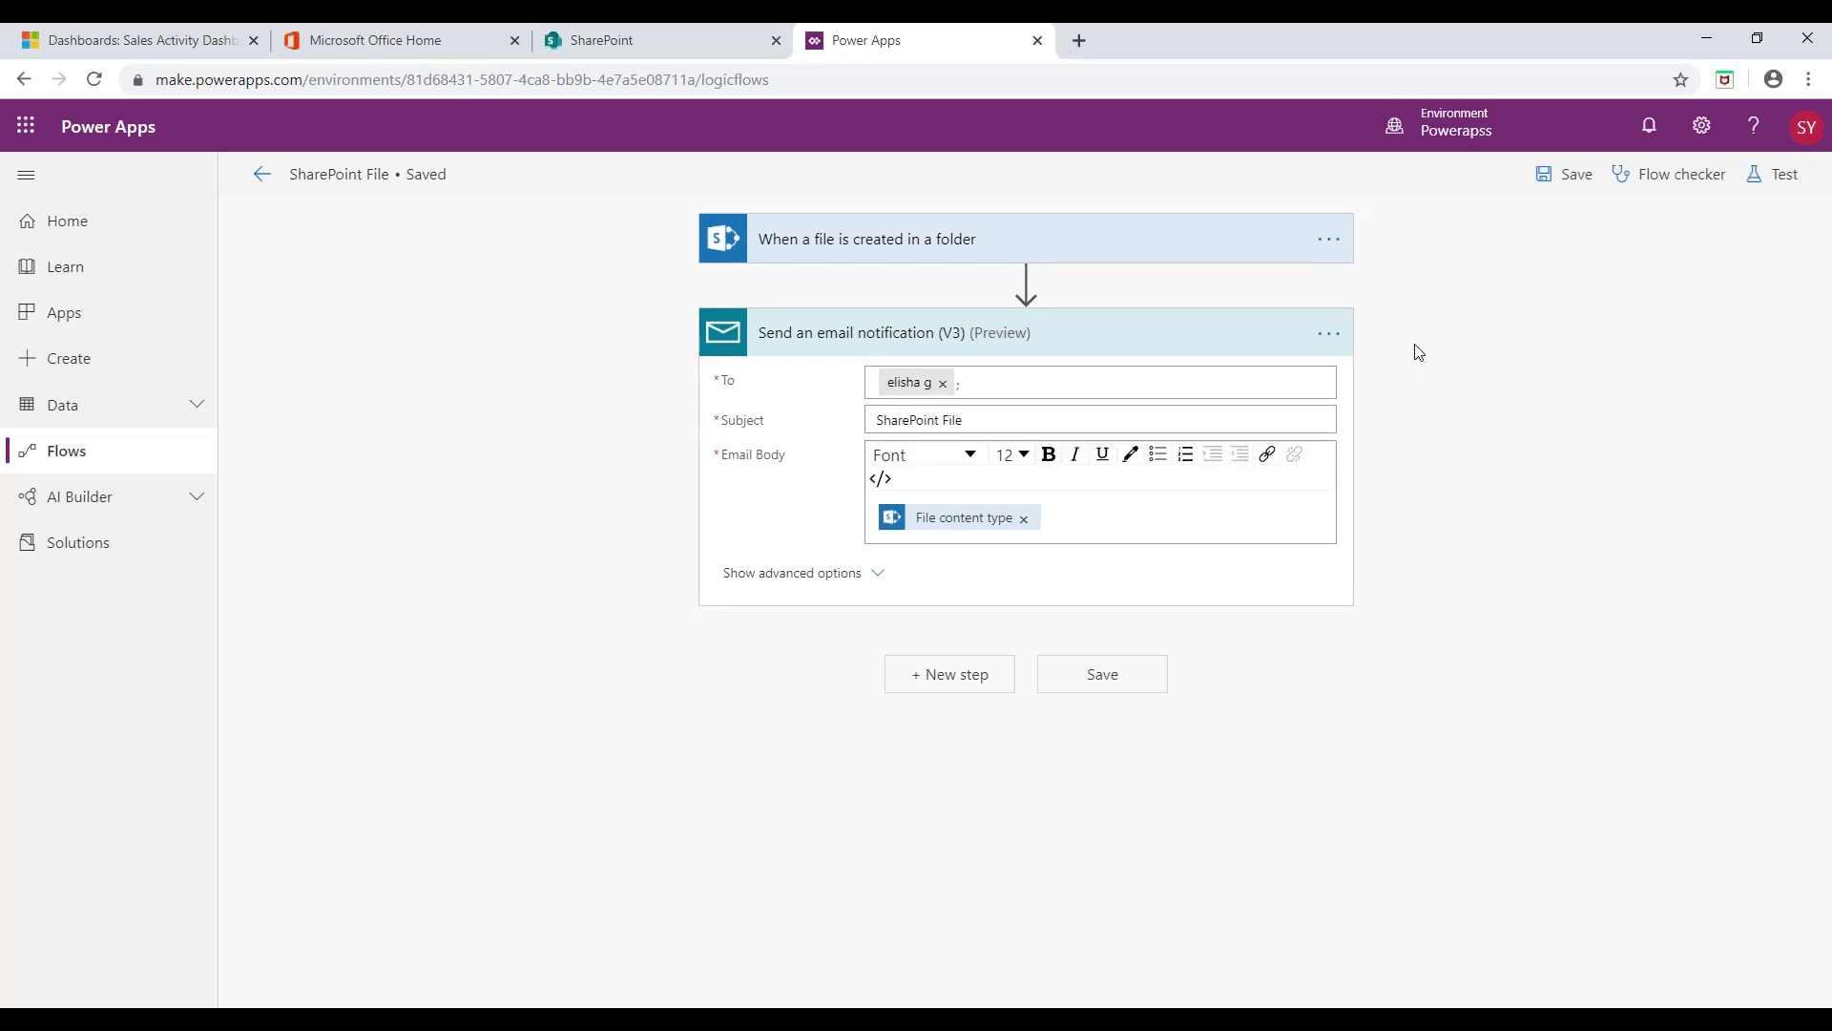
# Confirm Flow checker shows 0 errors and 0 warnings, then start a test with a manually performed trigger.
pyautogui.click(1672, 179)
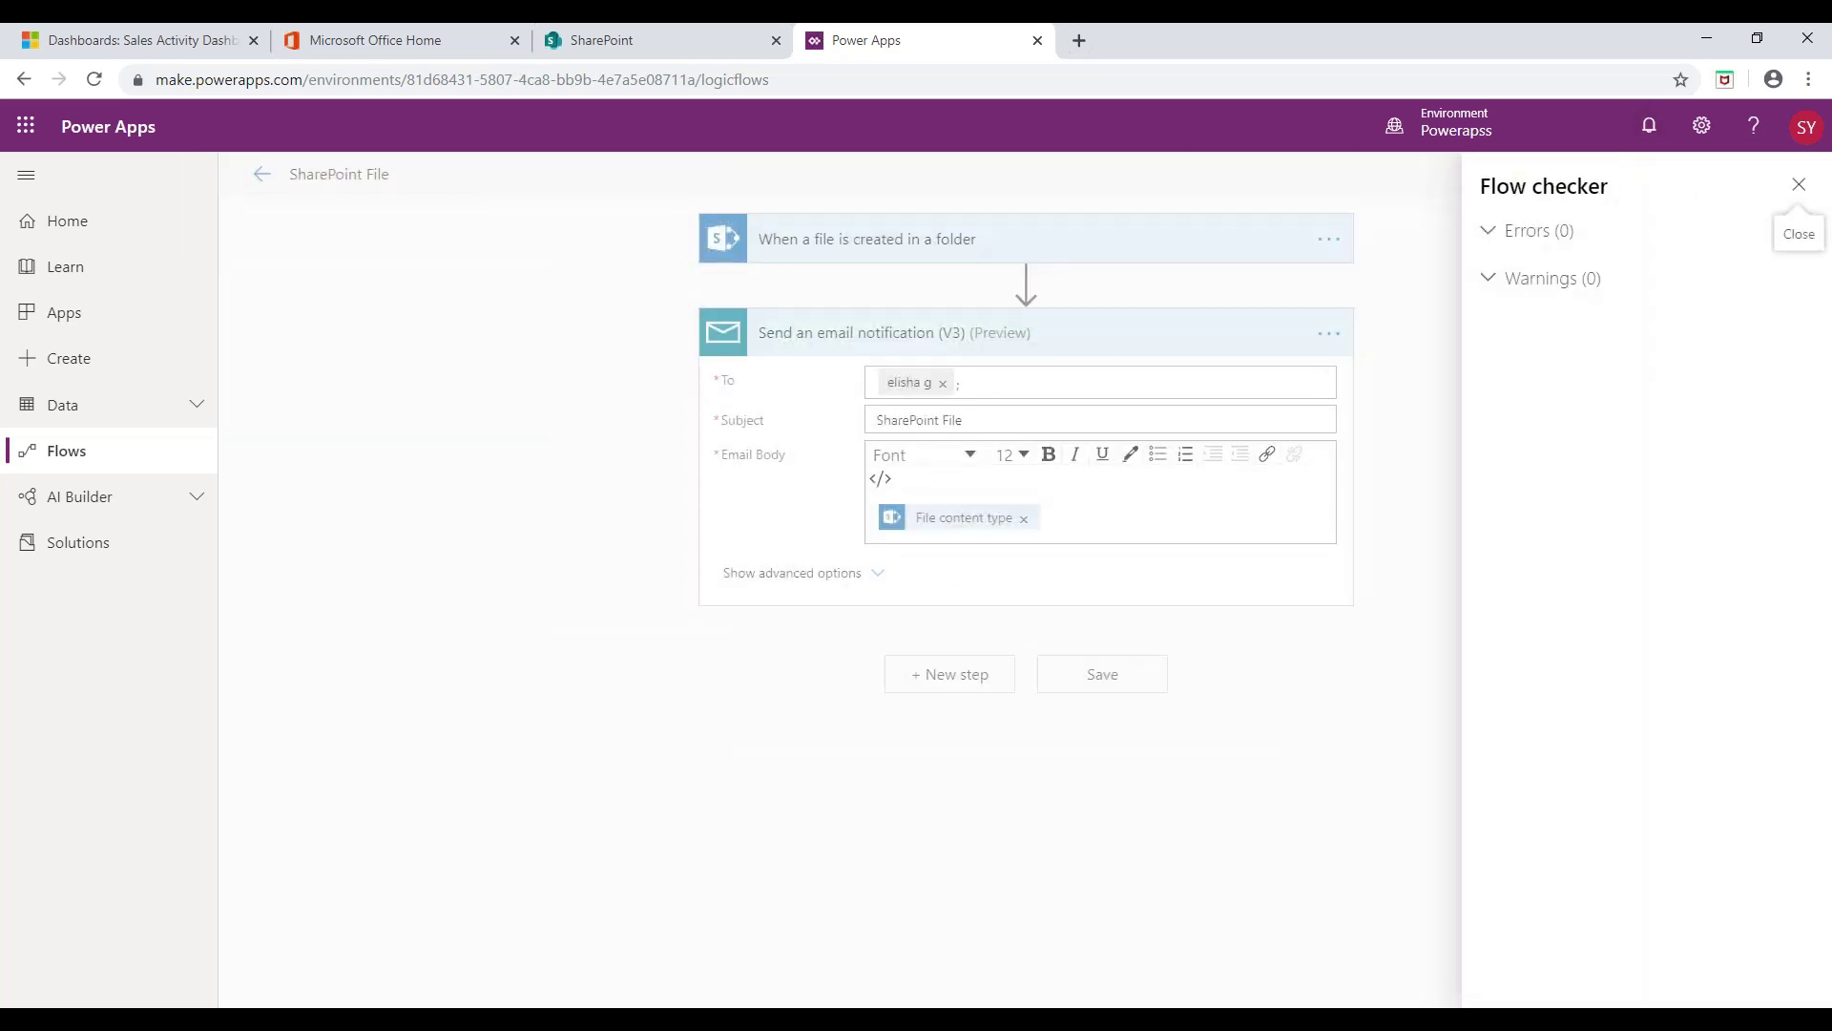
pyautogui.click(1798, 190)
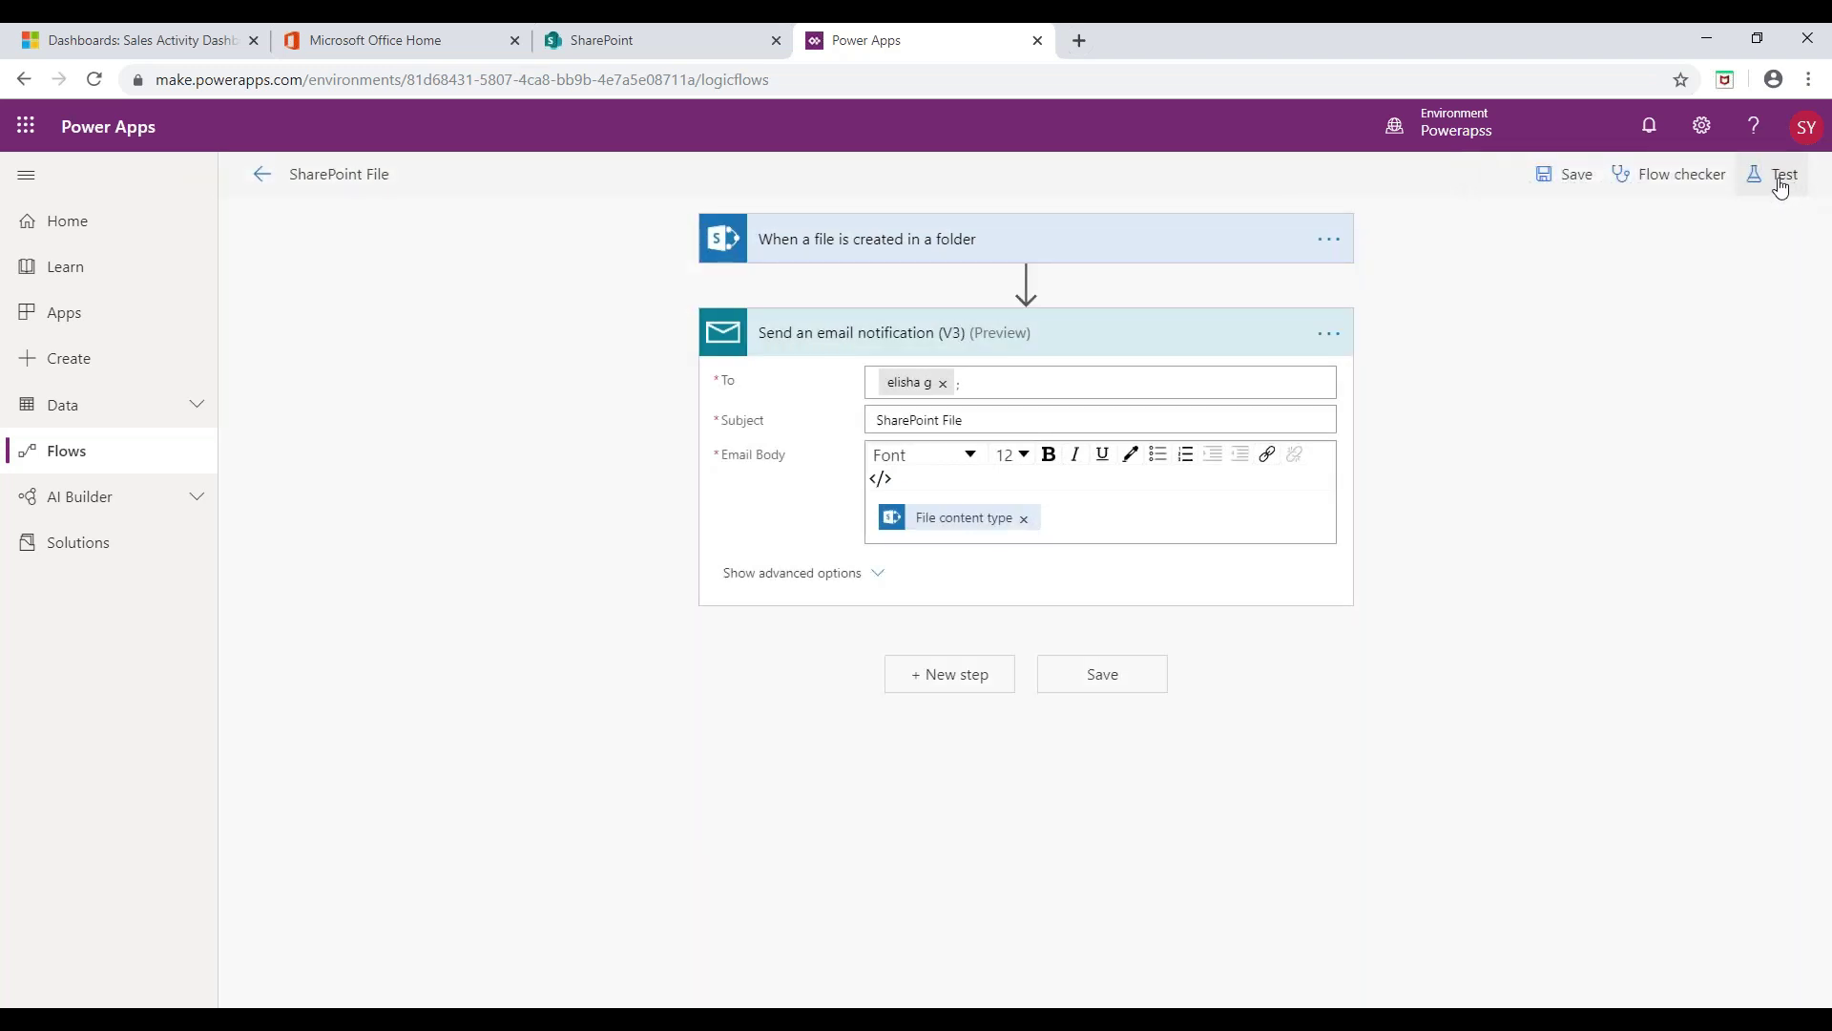
pyautogui.click(1781, 186)
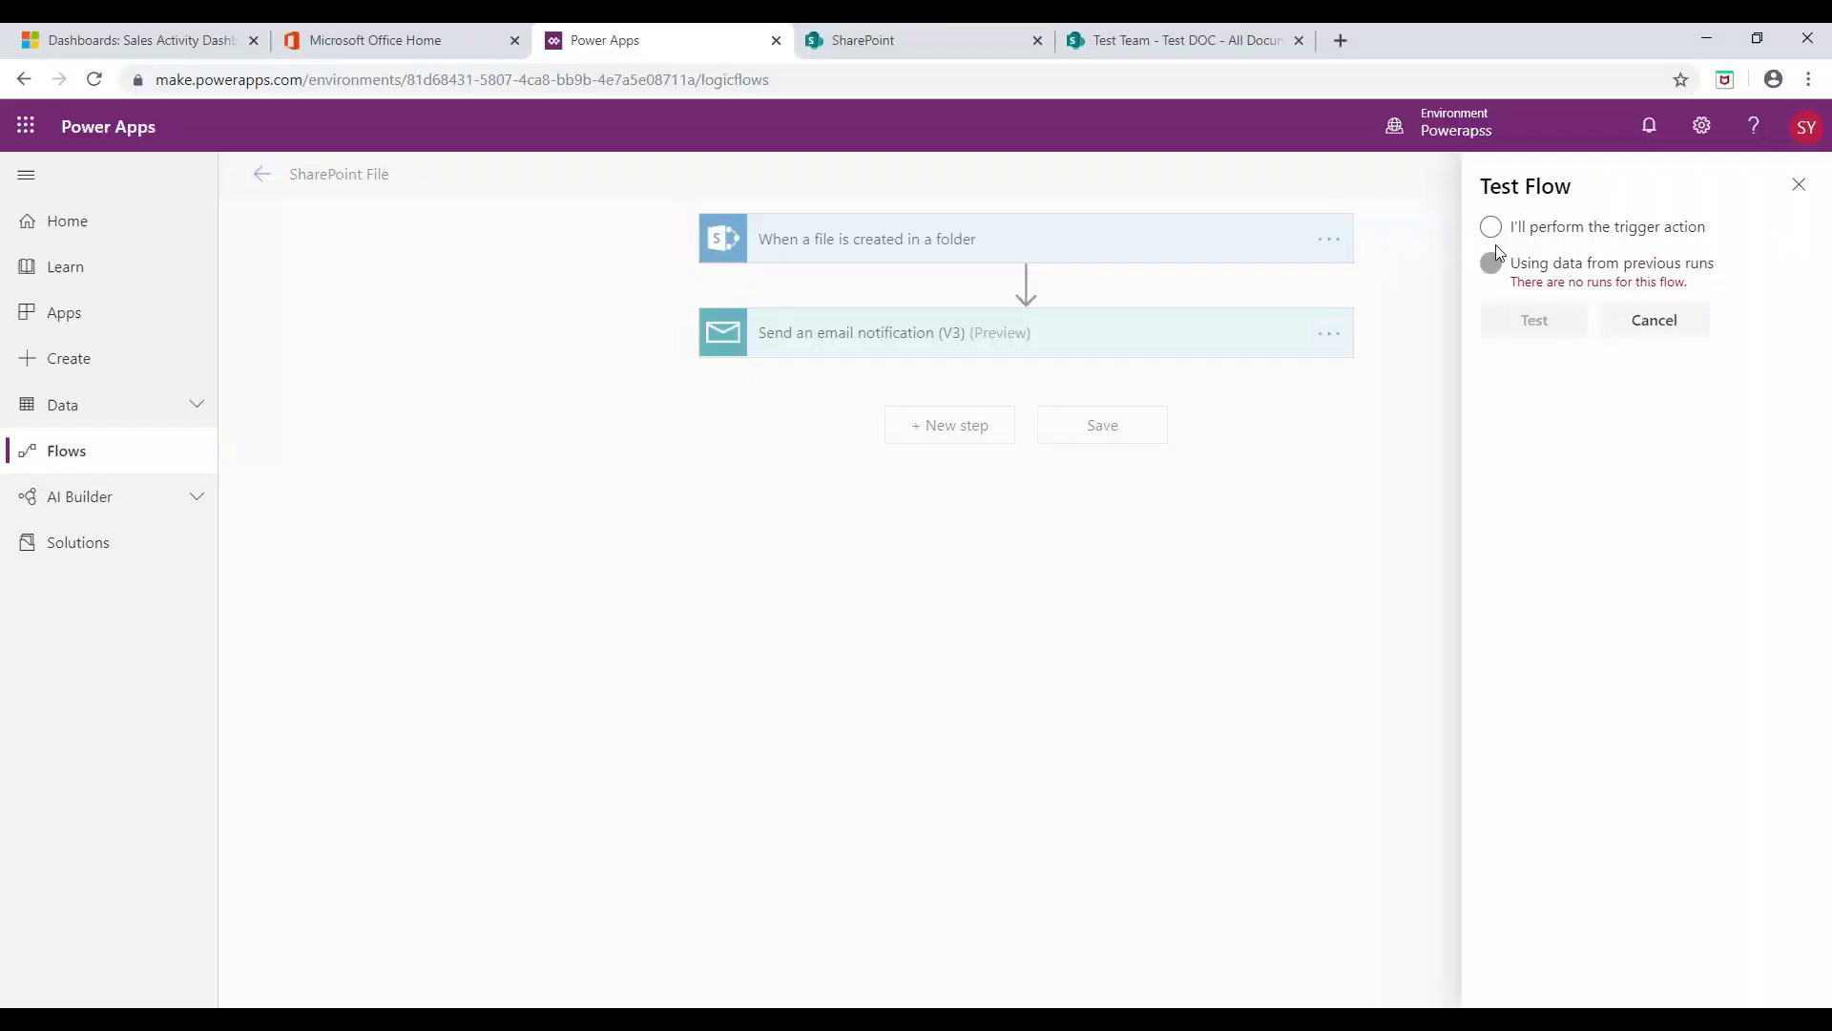
pyautogui.click(1492, 229)
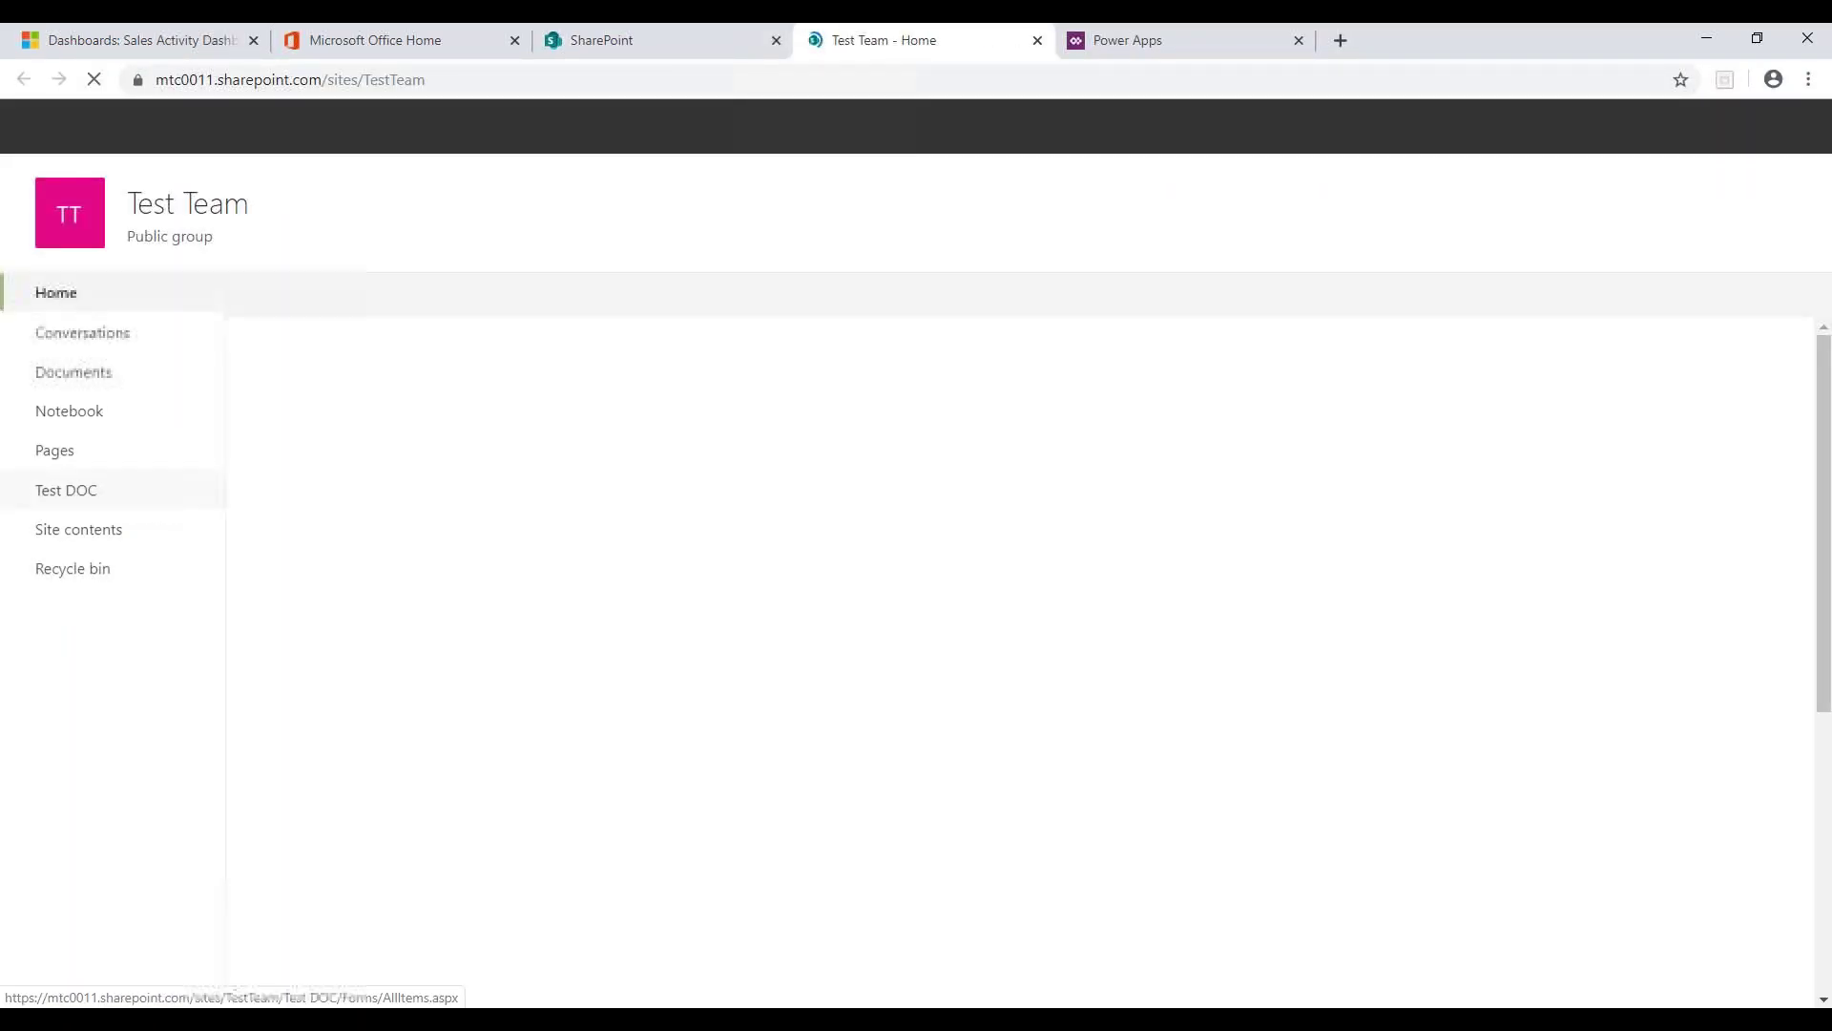
# Upload Differences between D365 and power apps.docx to Test DOC, then read the New file added email.
pyautogui.click(75, 498)
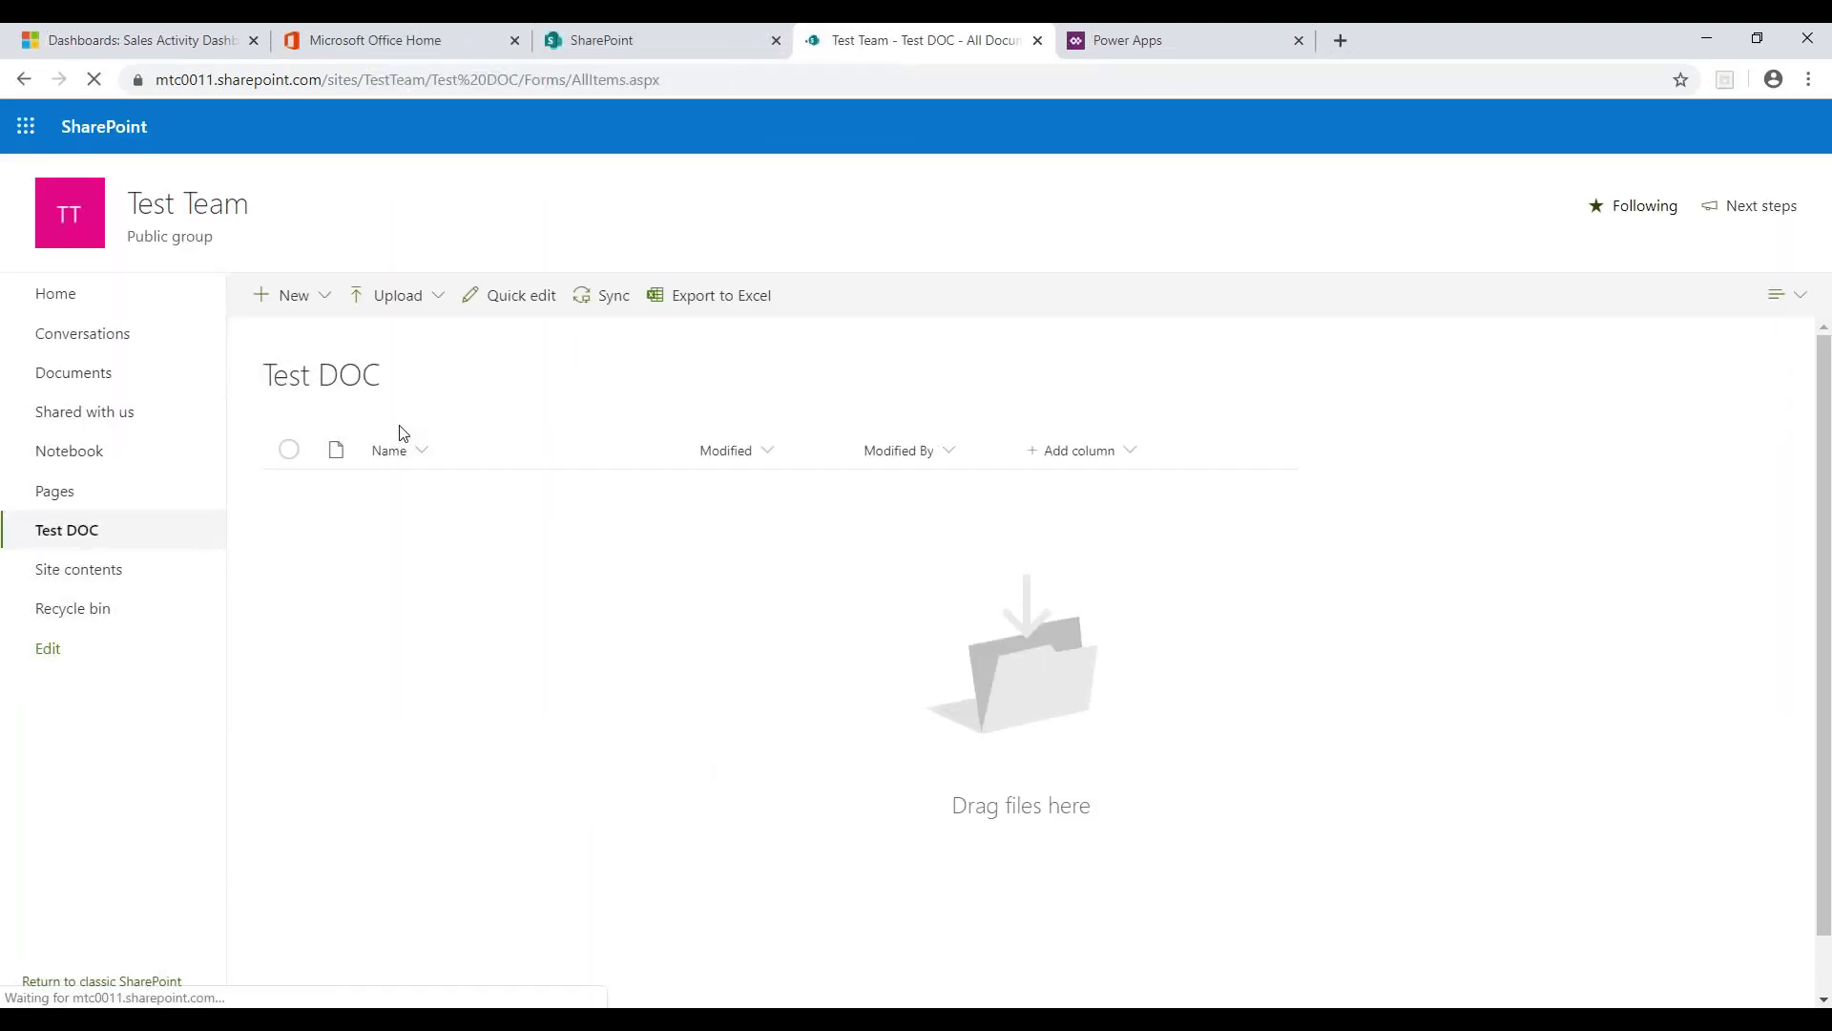
pyautogui.click(413, 295)
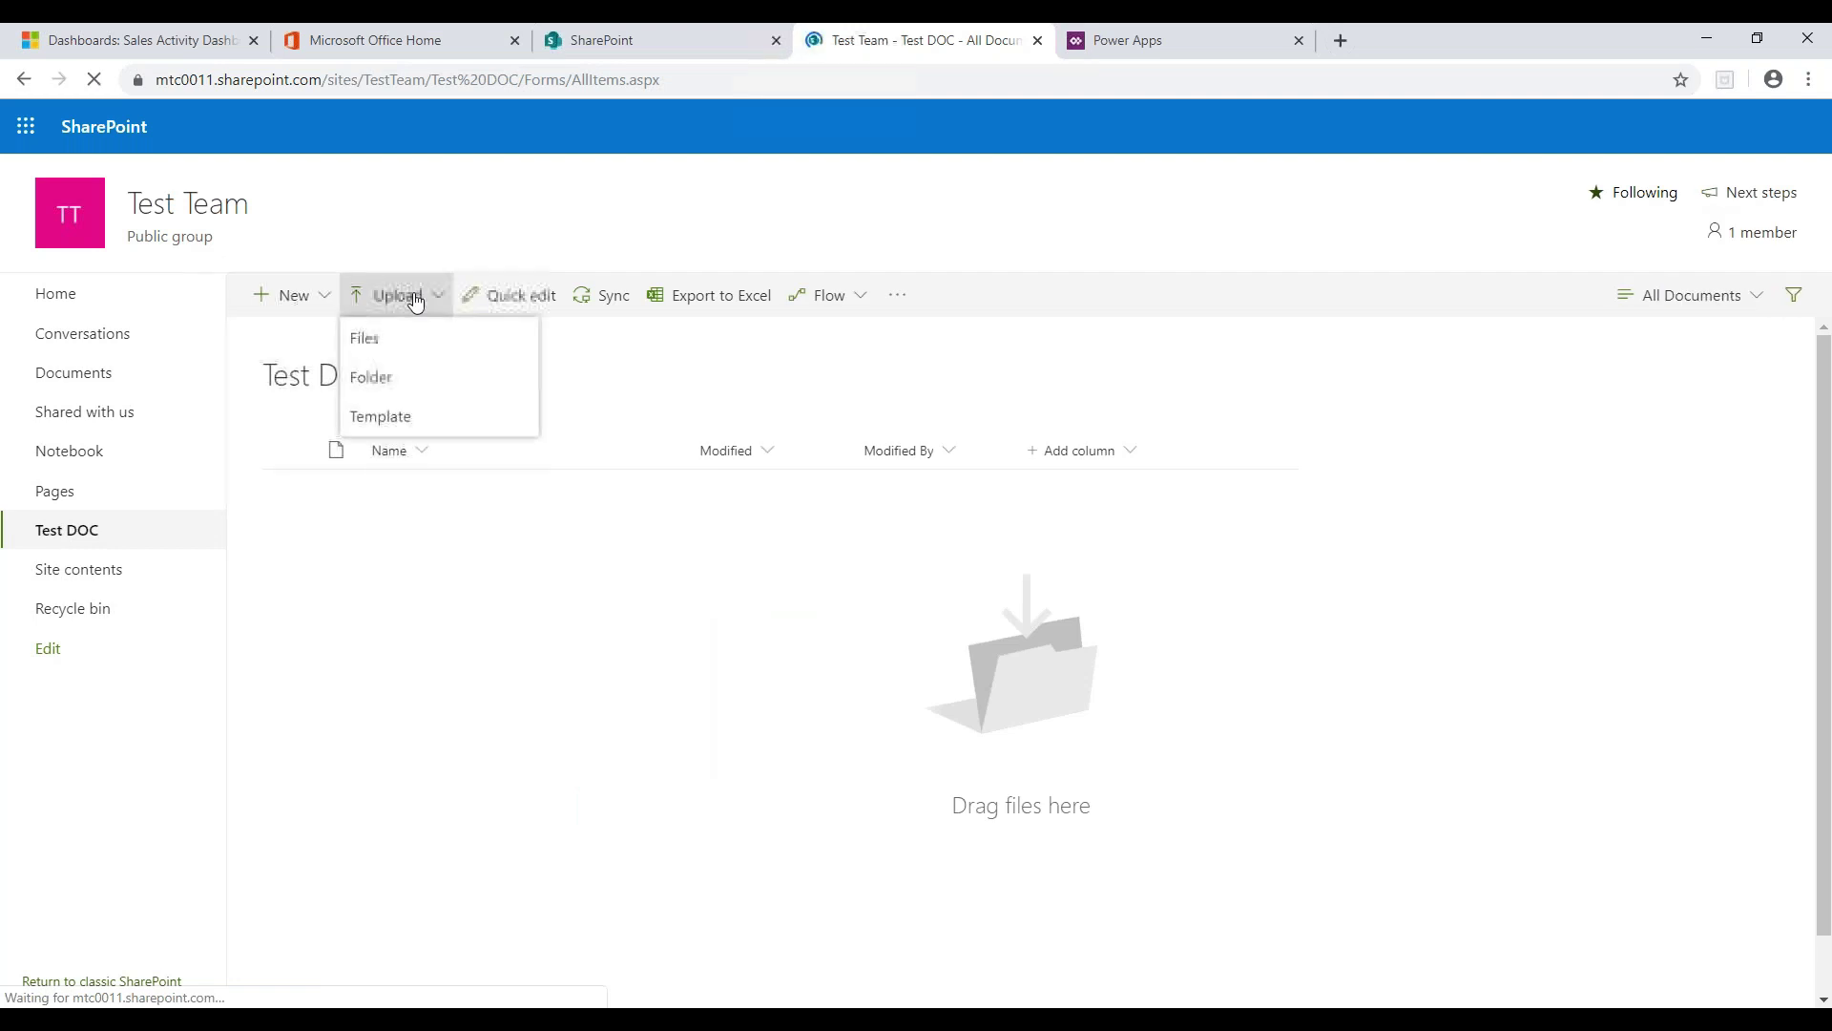
pyautogui.click(363, 340)
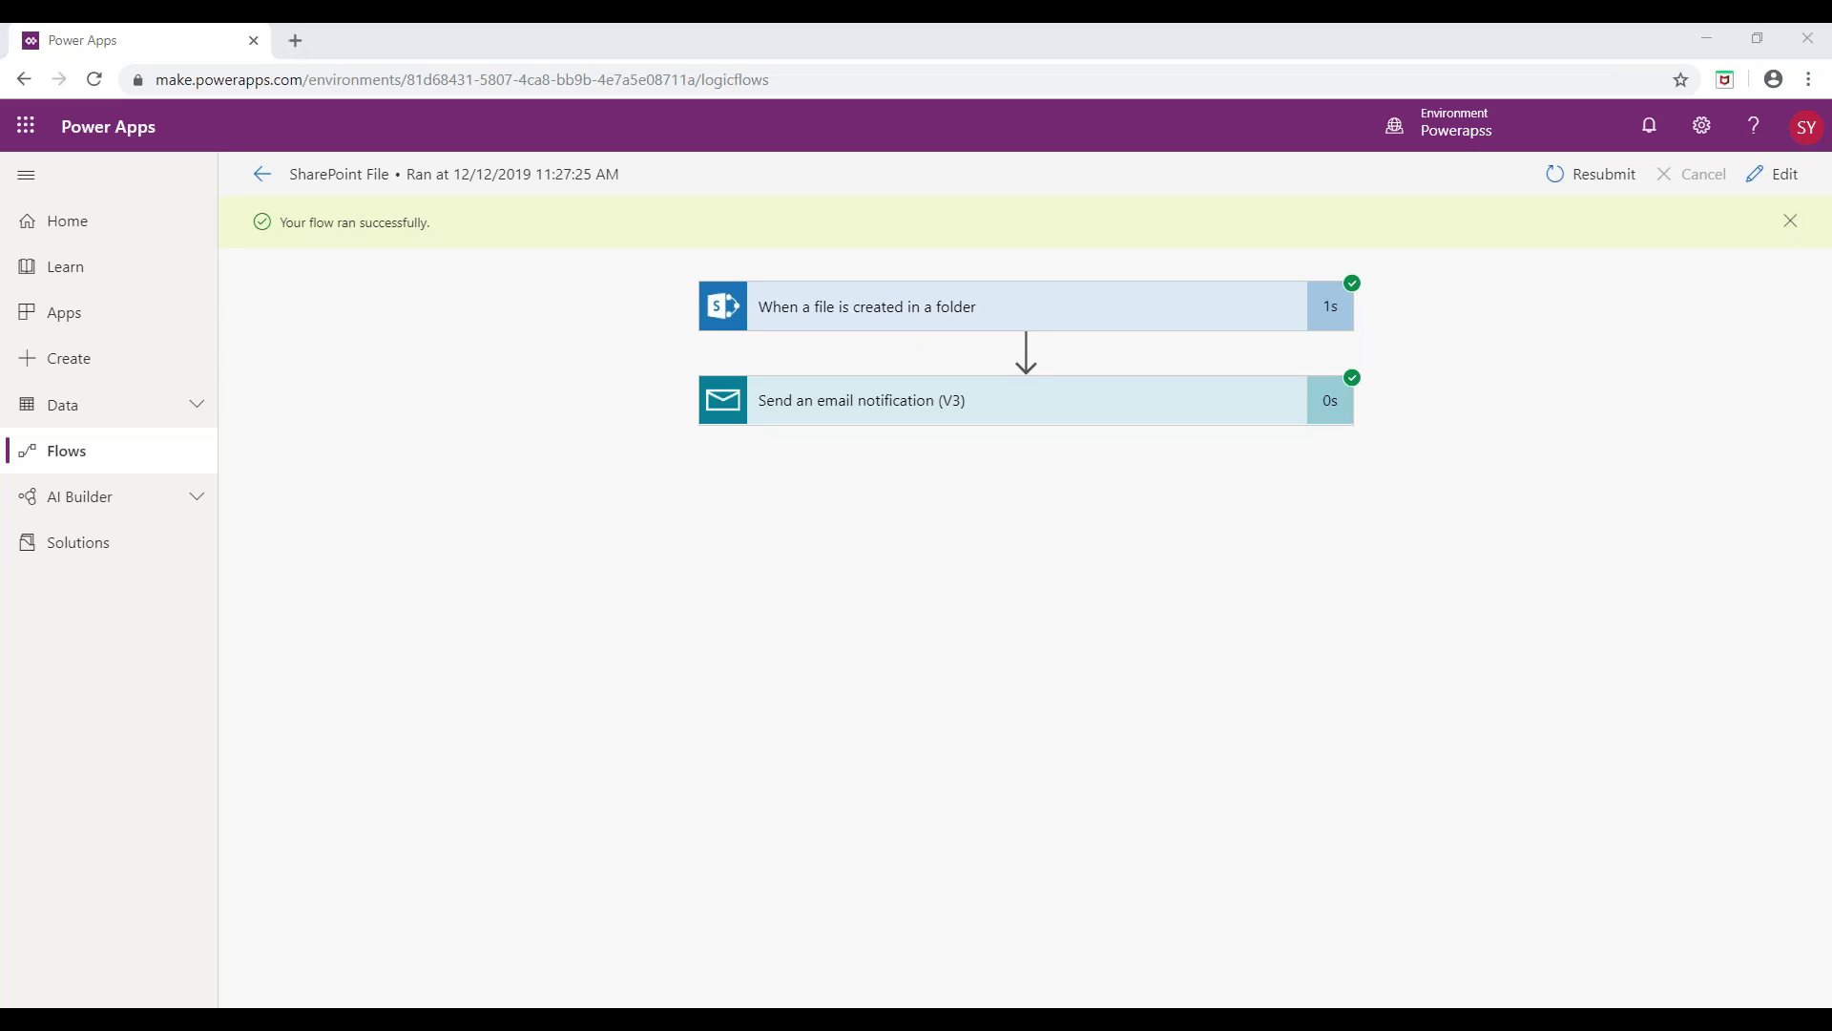
pyautogui.hotkey('alt', 'Tab')
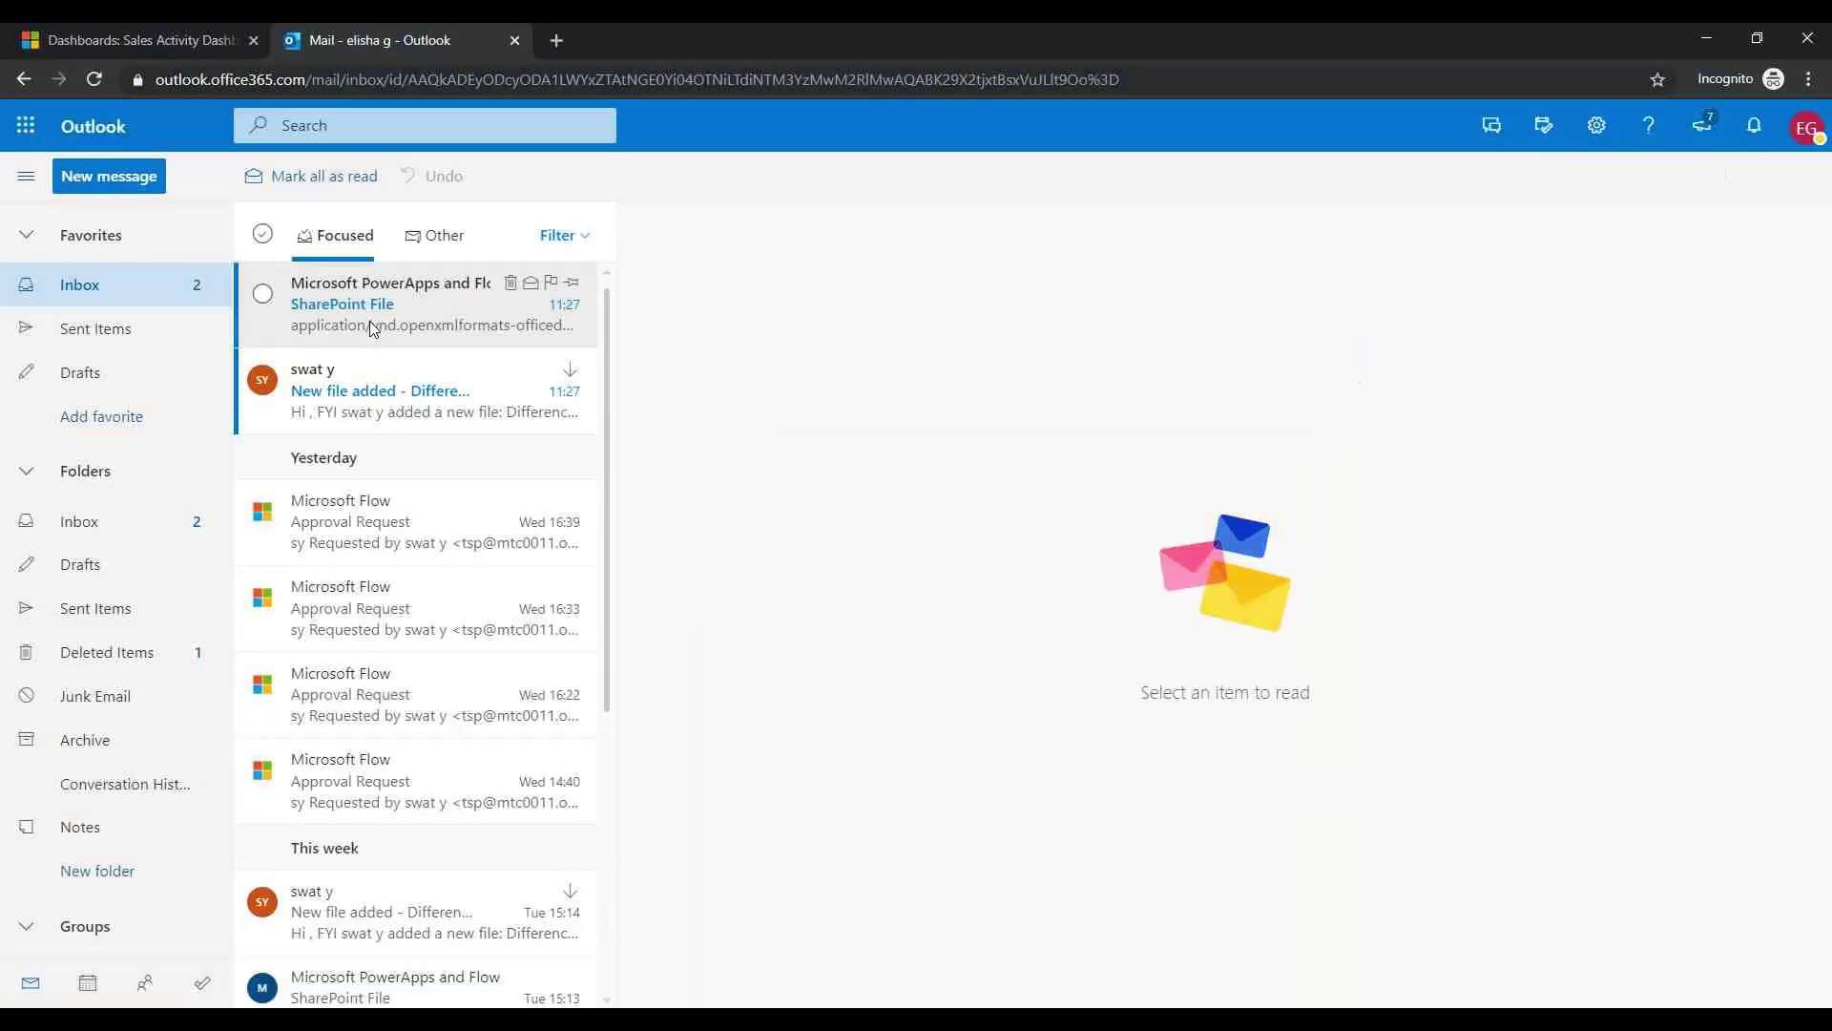
pyautogui.click(322, 392)
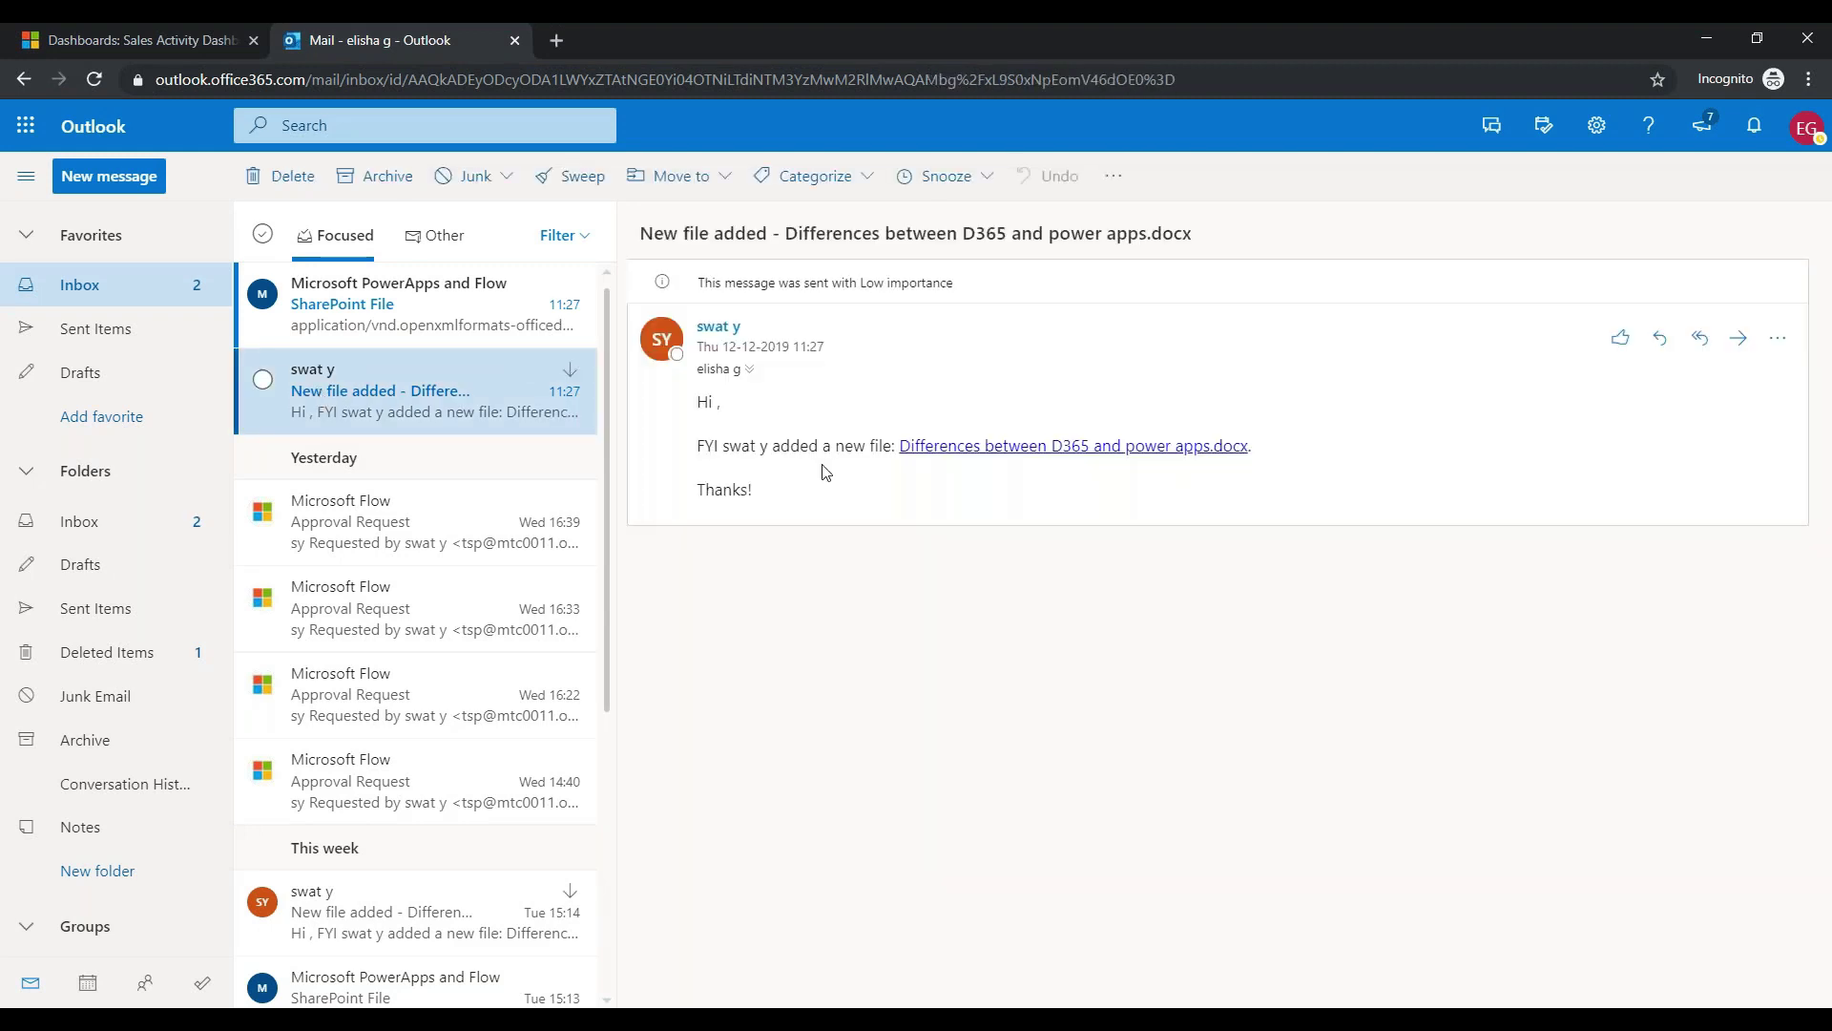